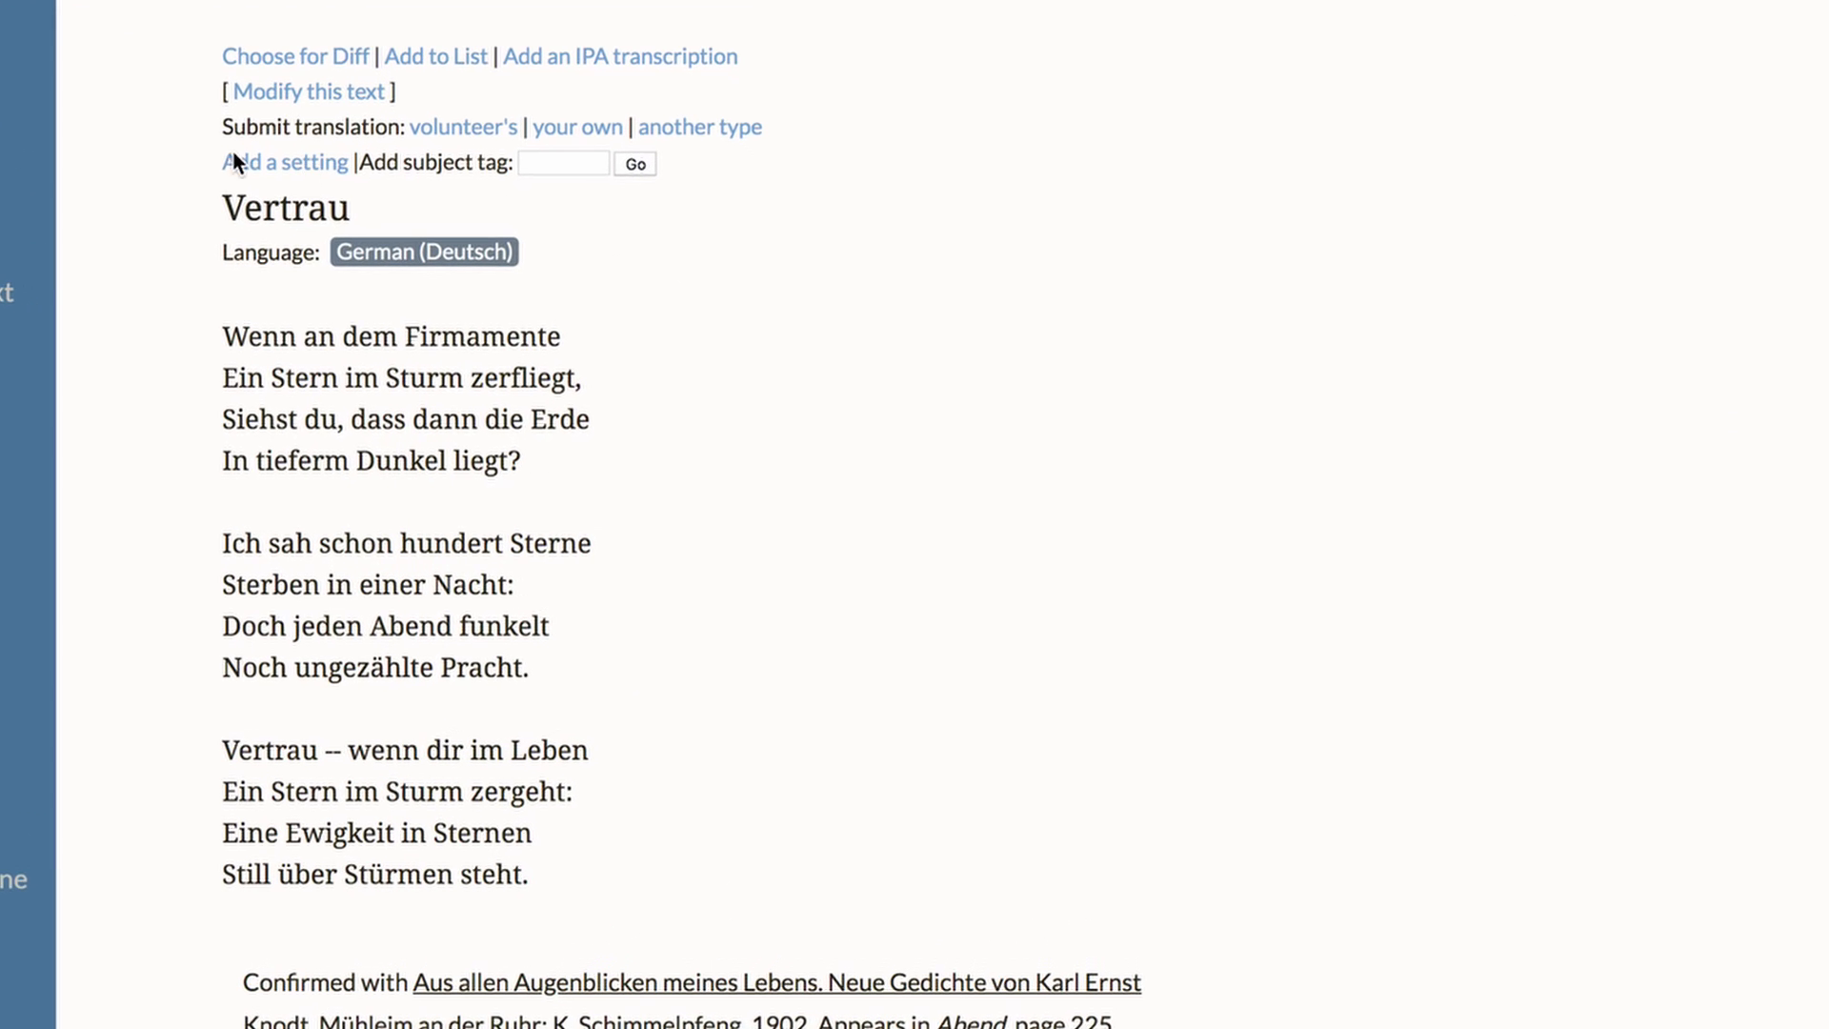
Open the form to propose a new setting of the poem "Vertrau"
left_click(241, 166)
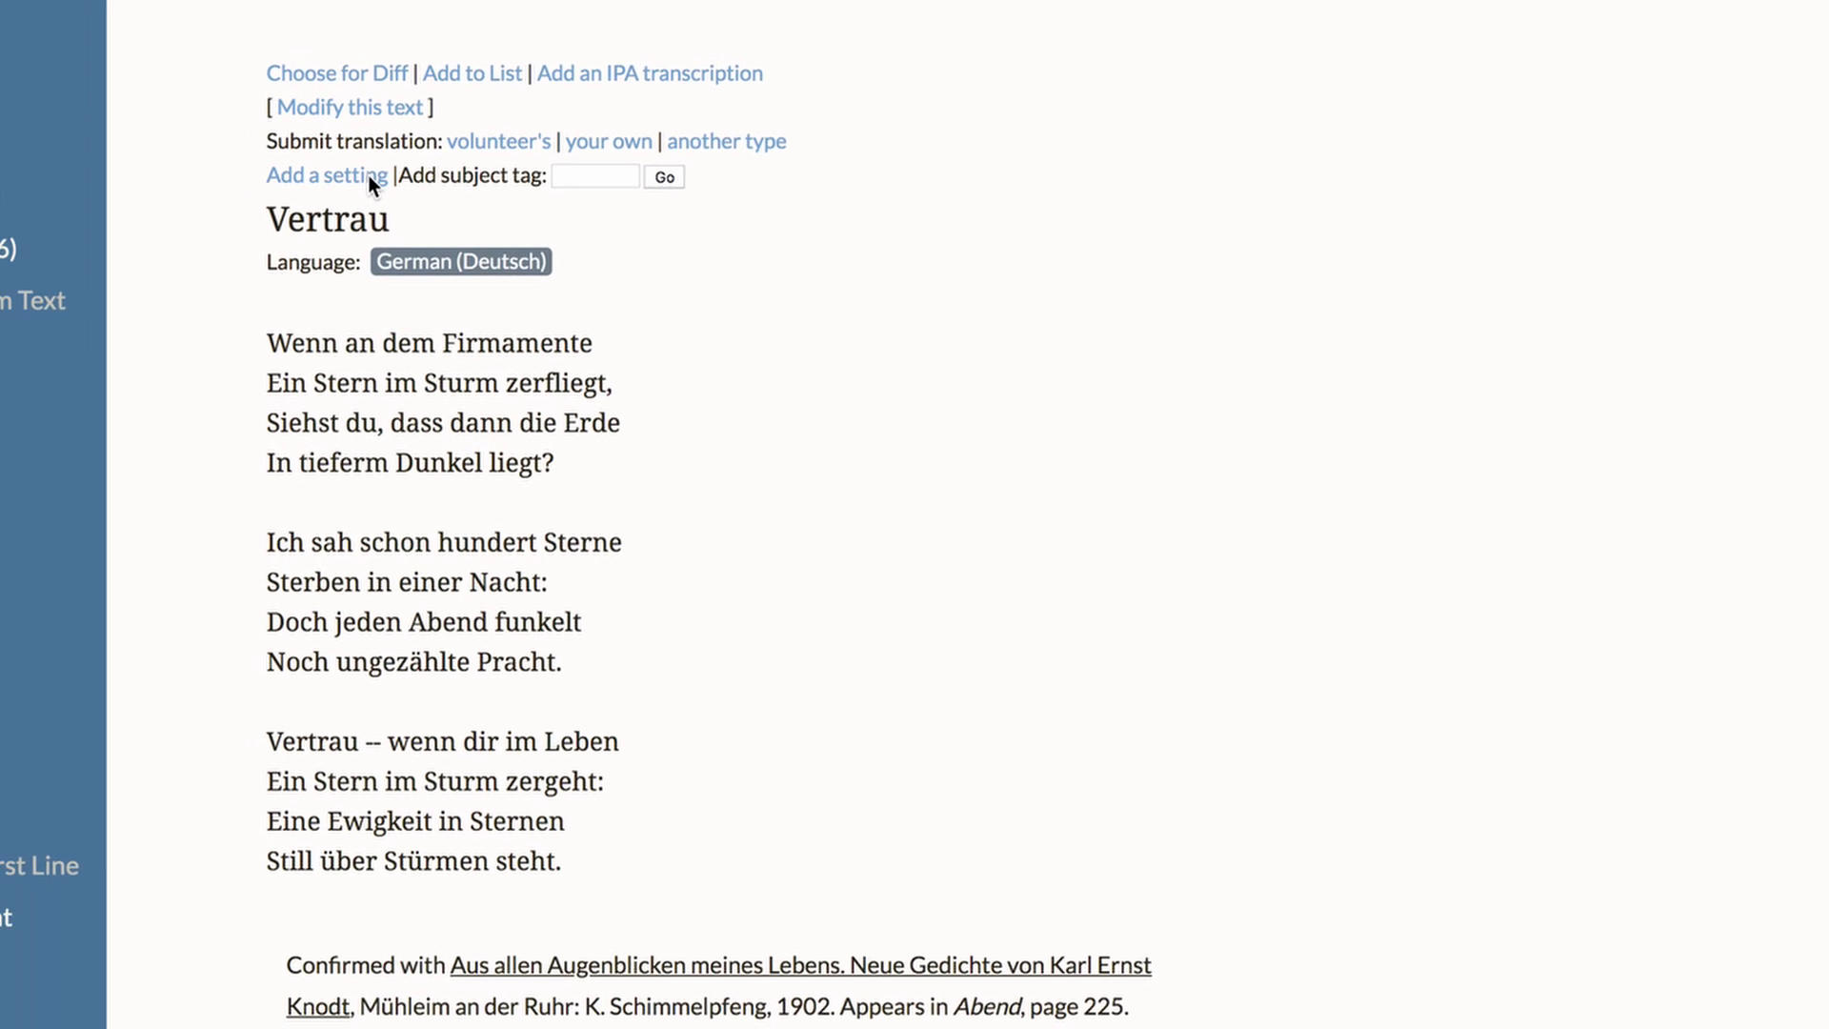
left_click(403, 187)
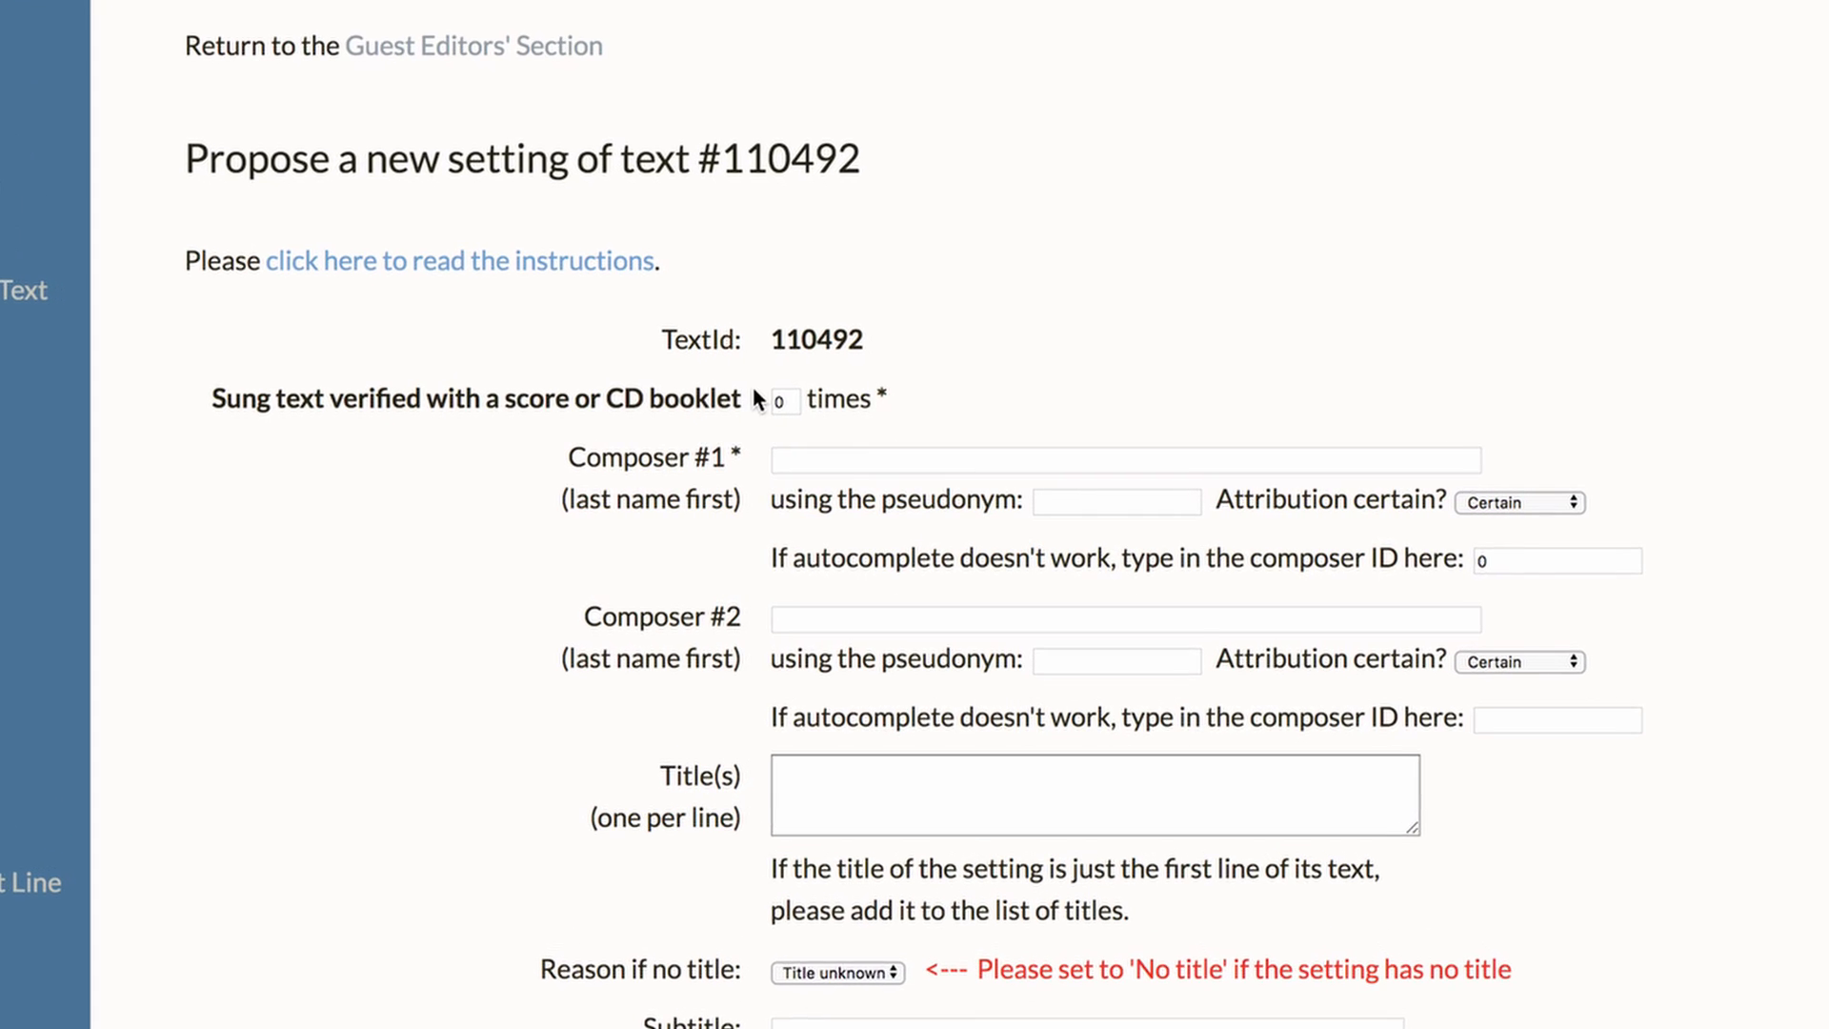
Mark the sung text as verified 1 time and choose Blech -- Leo Blech as Composer #1
left_click(774, 394)
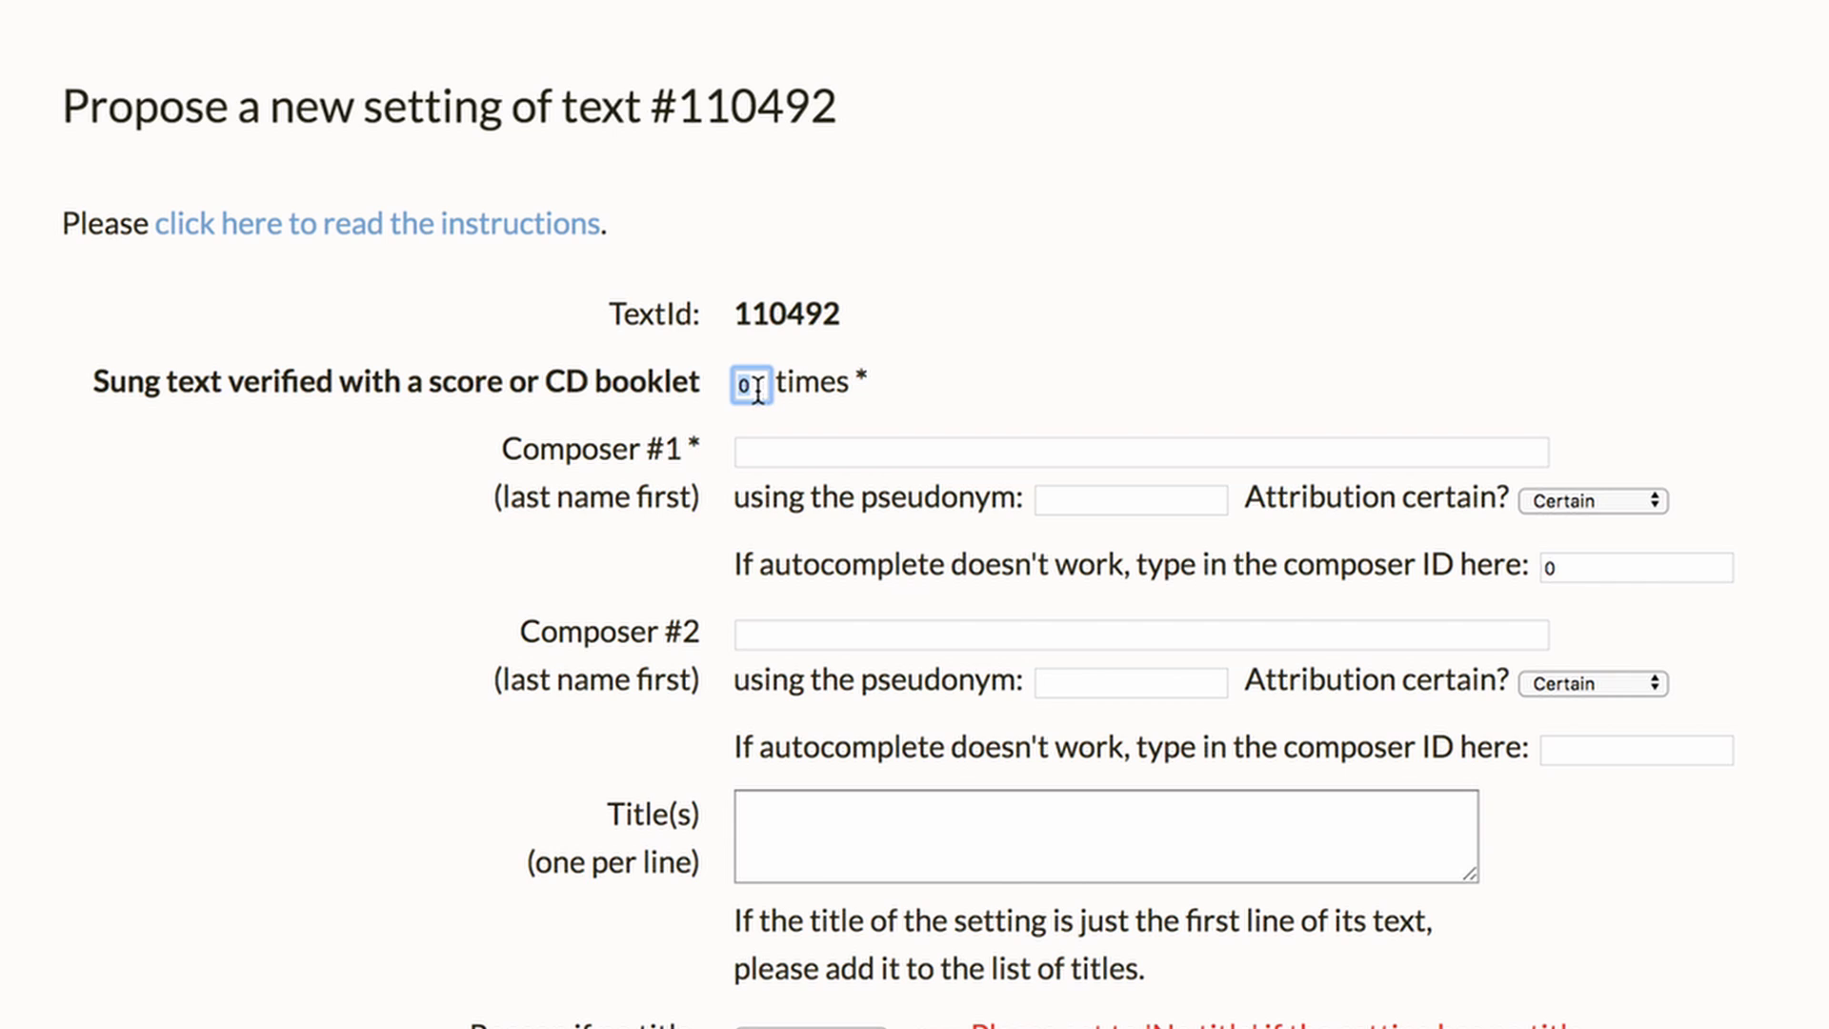
type("1")
left_click(811, 447)
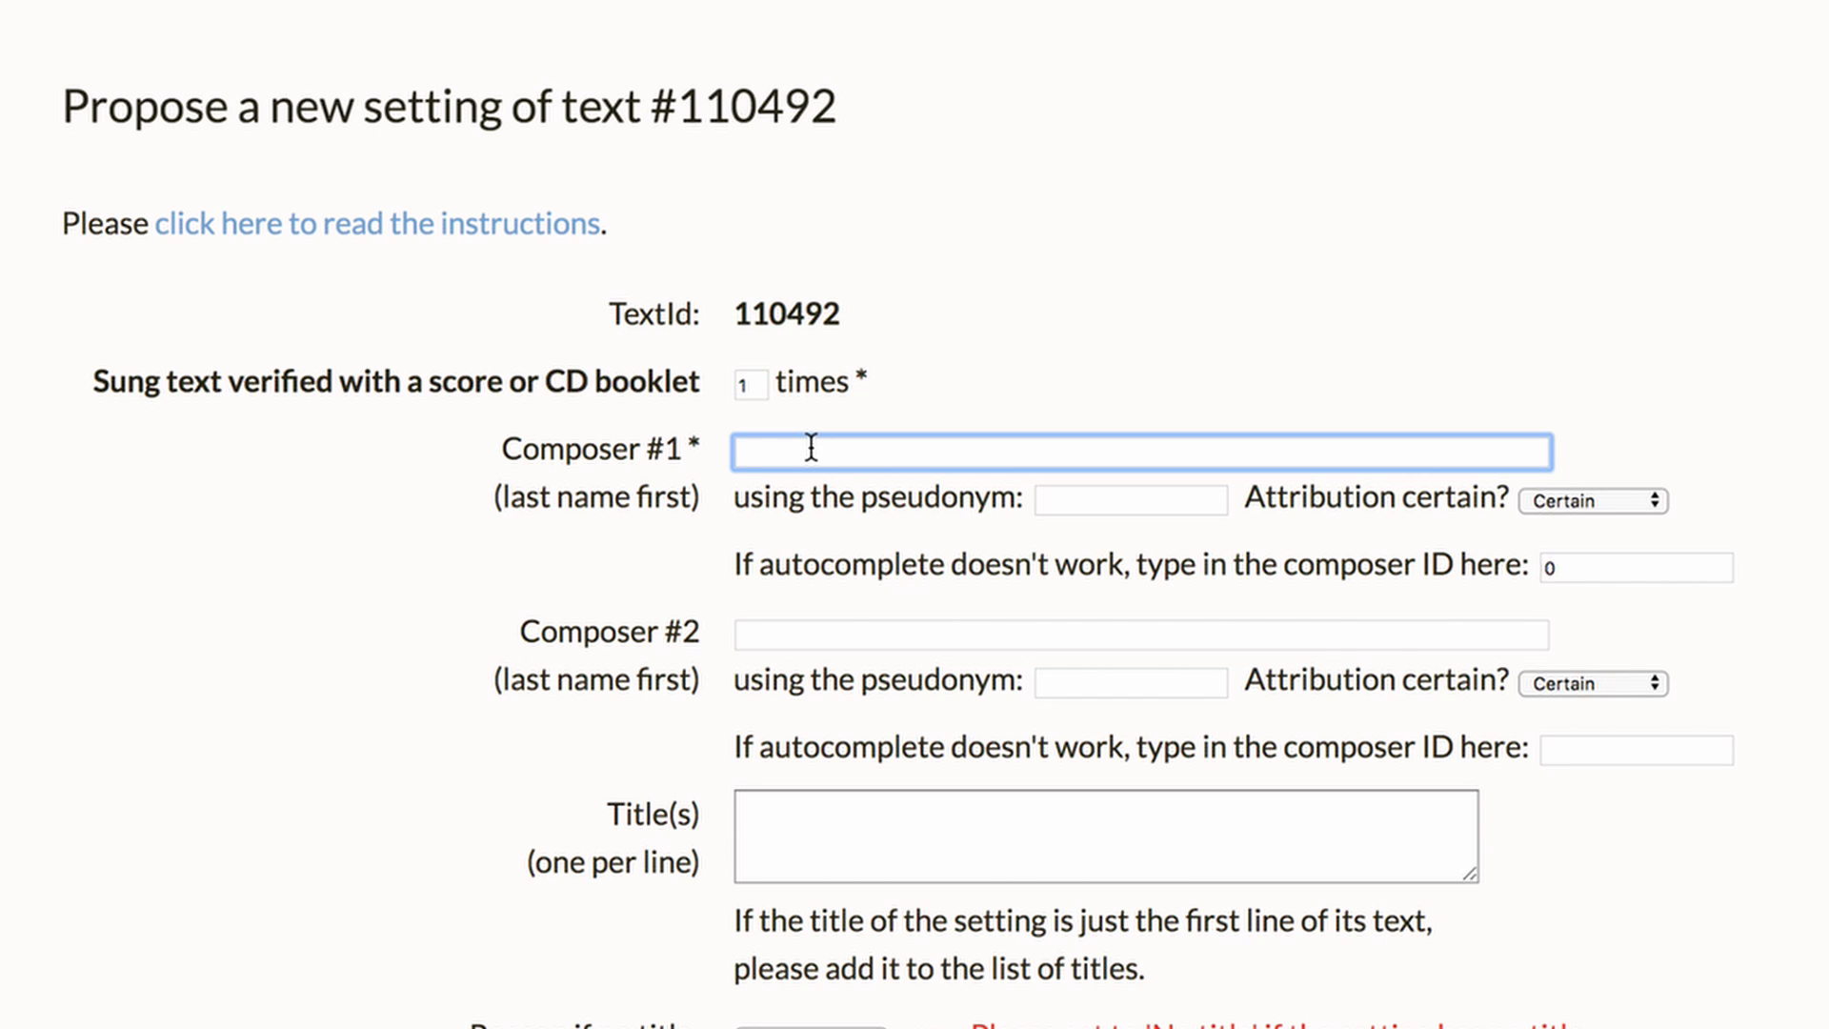
type("Blech")
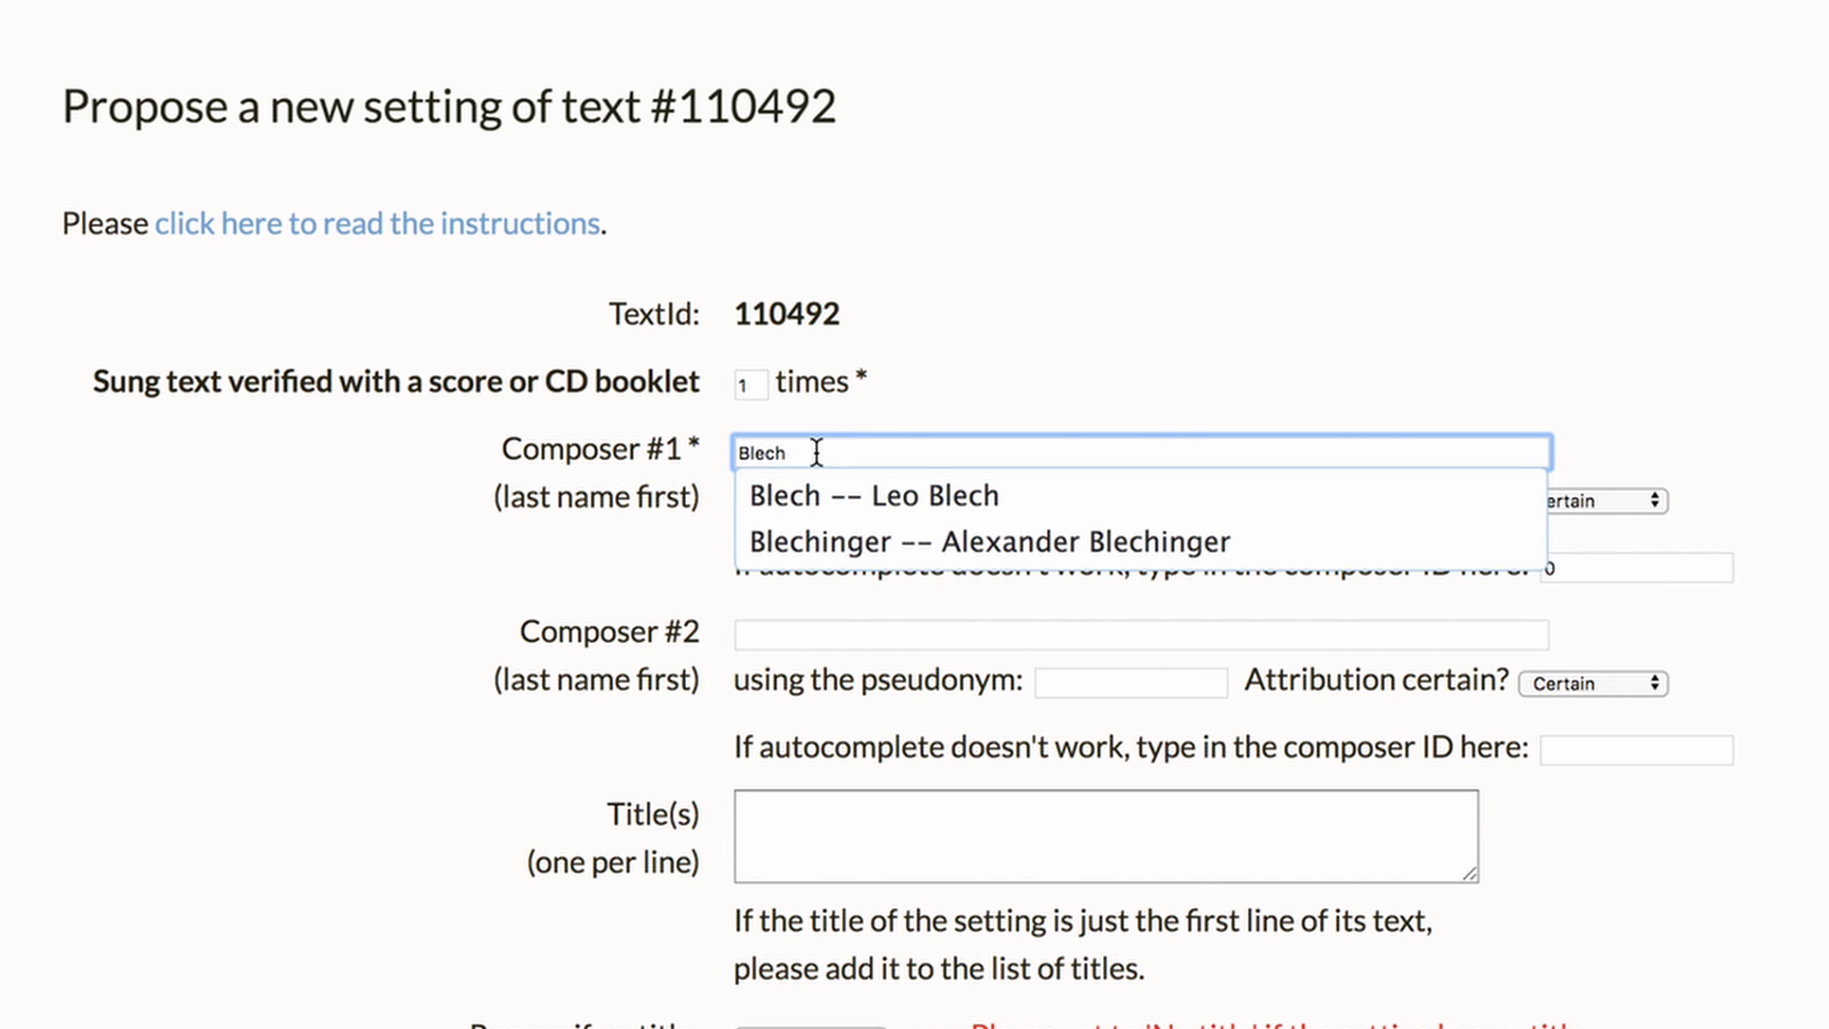
left_click(868, 487)
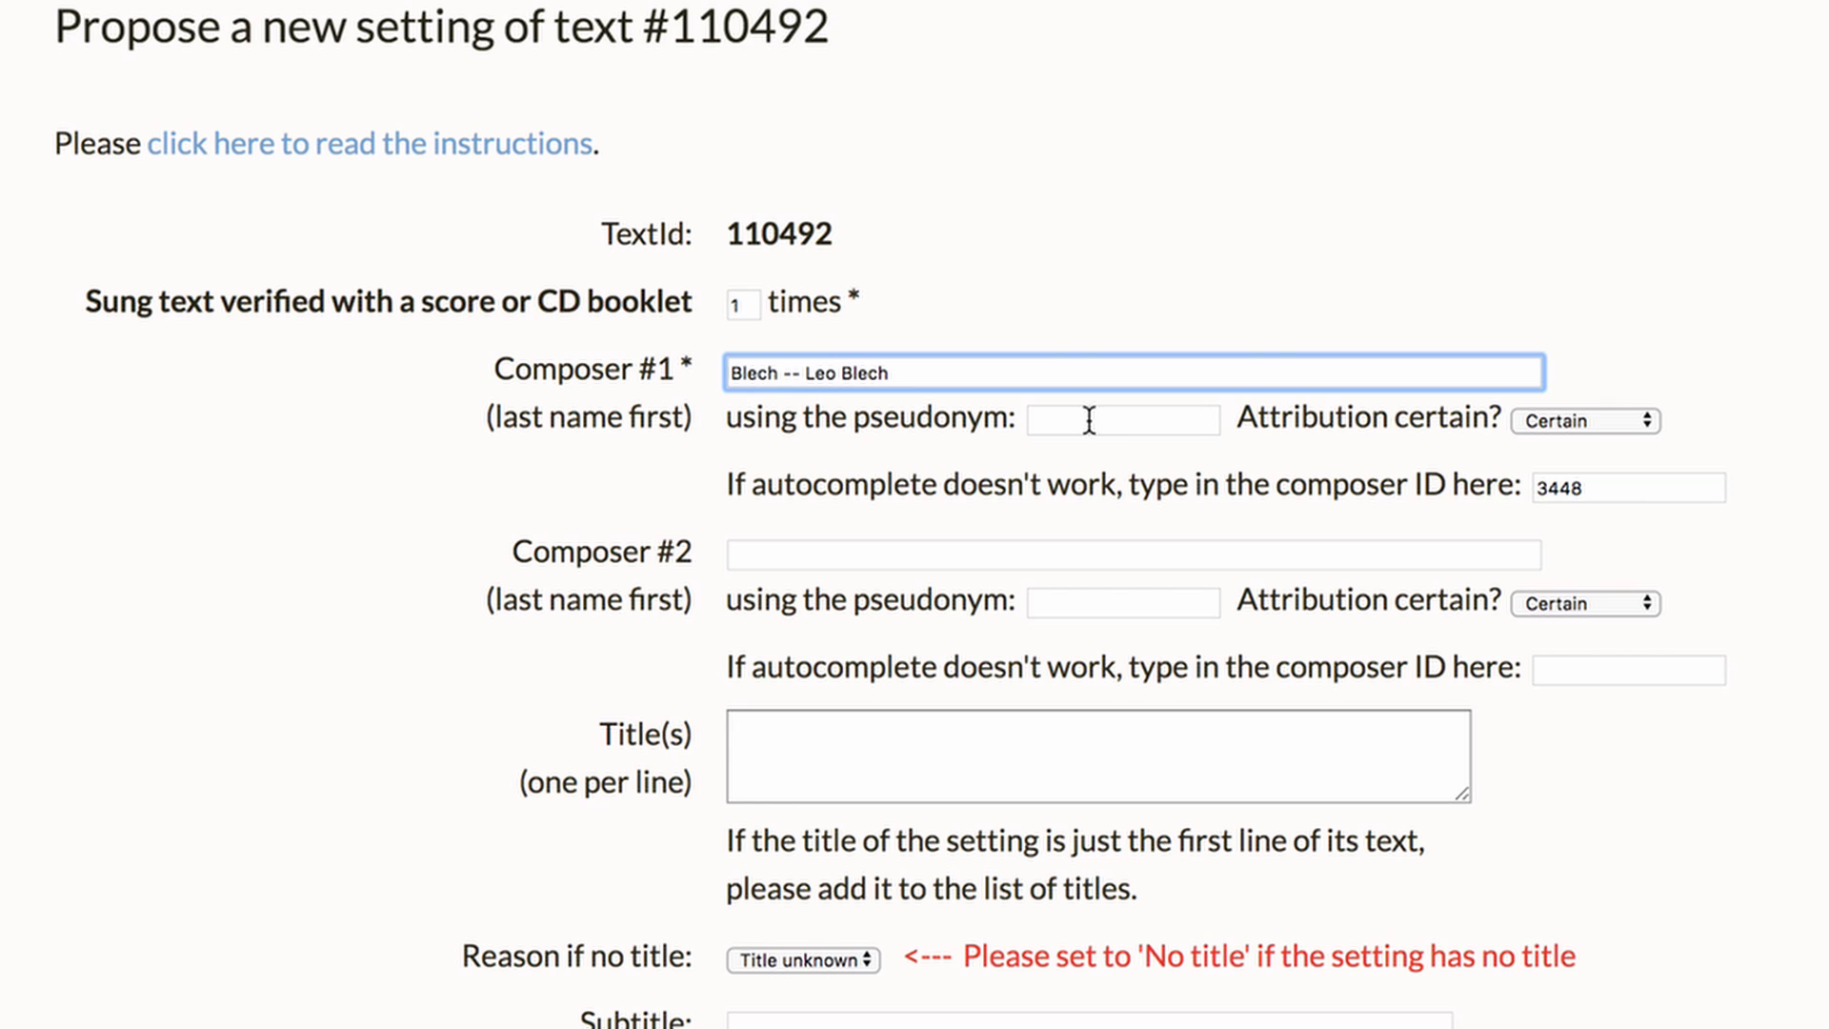
Enter the title "This is the title Blech used"
left_click(913, 764)
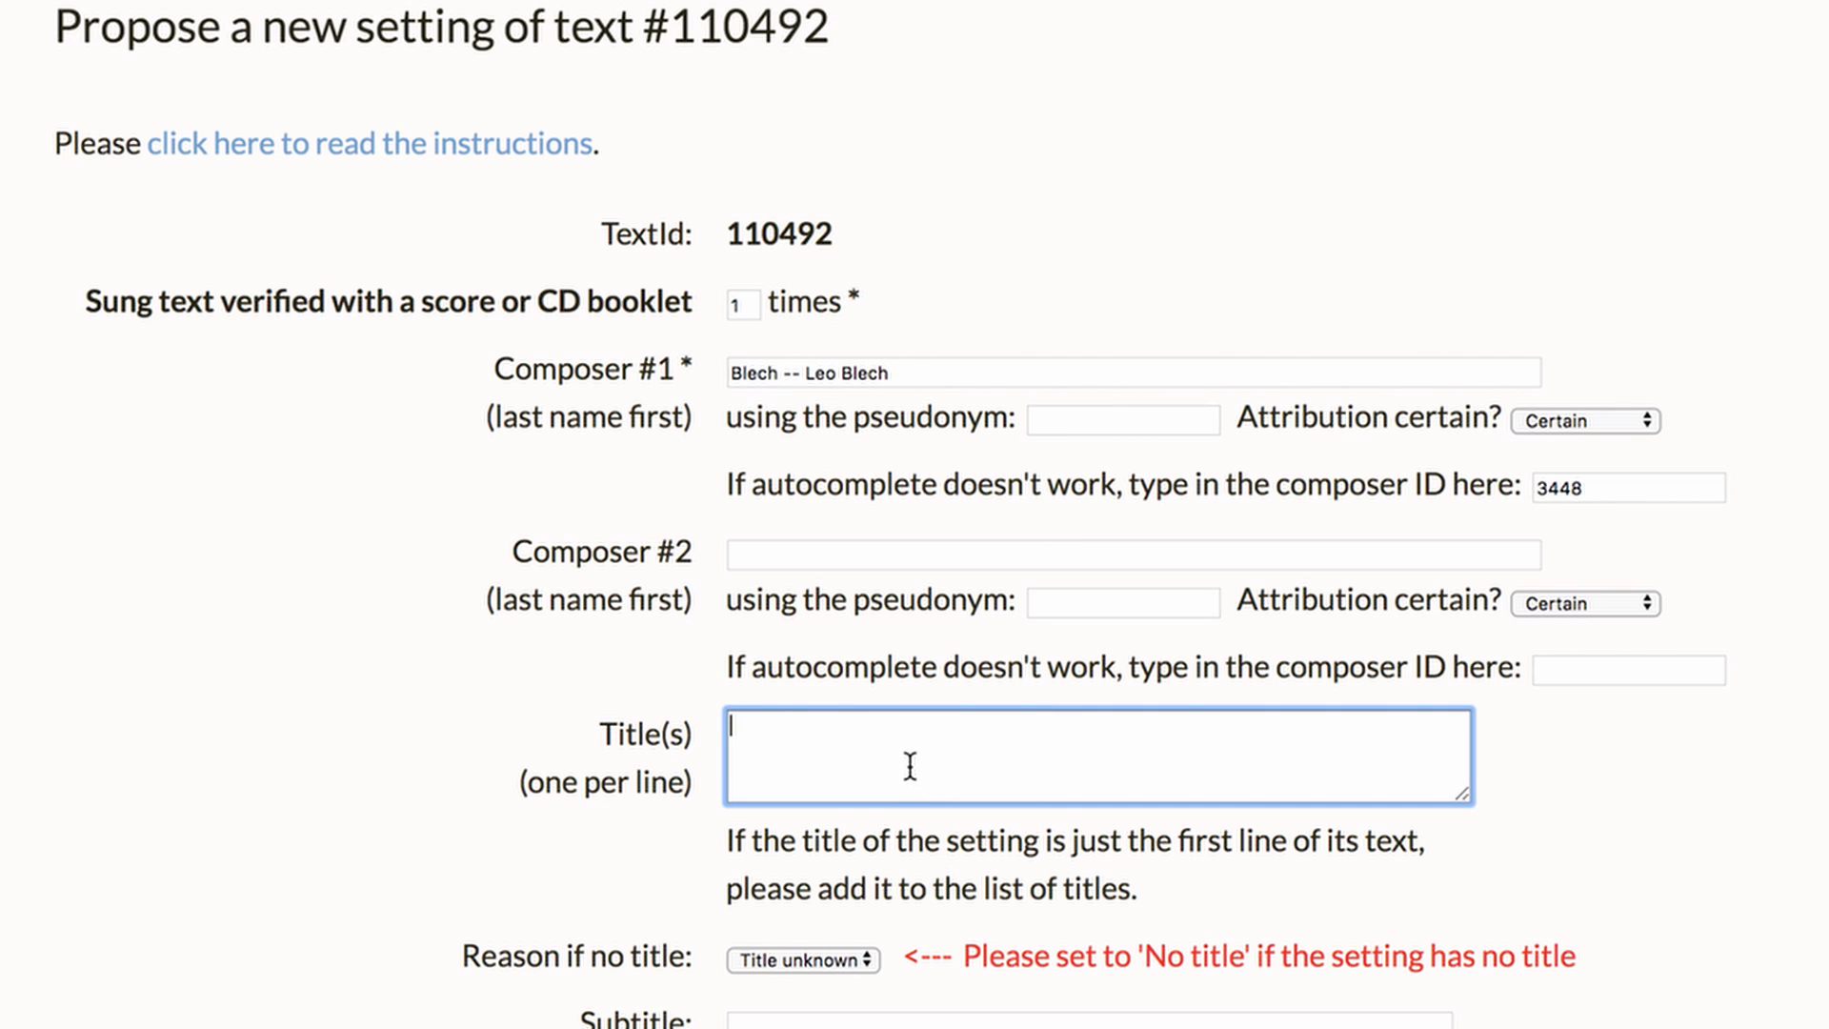
type("This is the title Blech used")
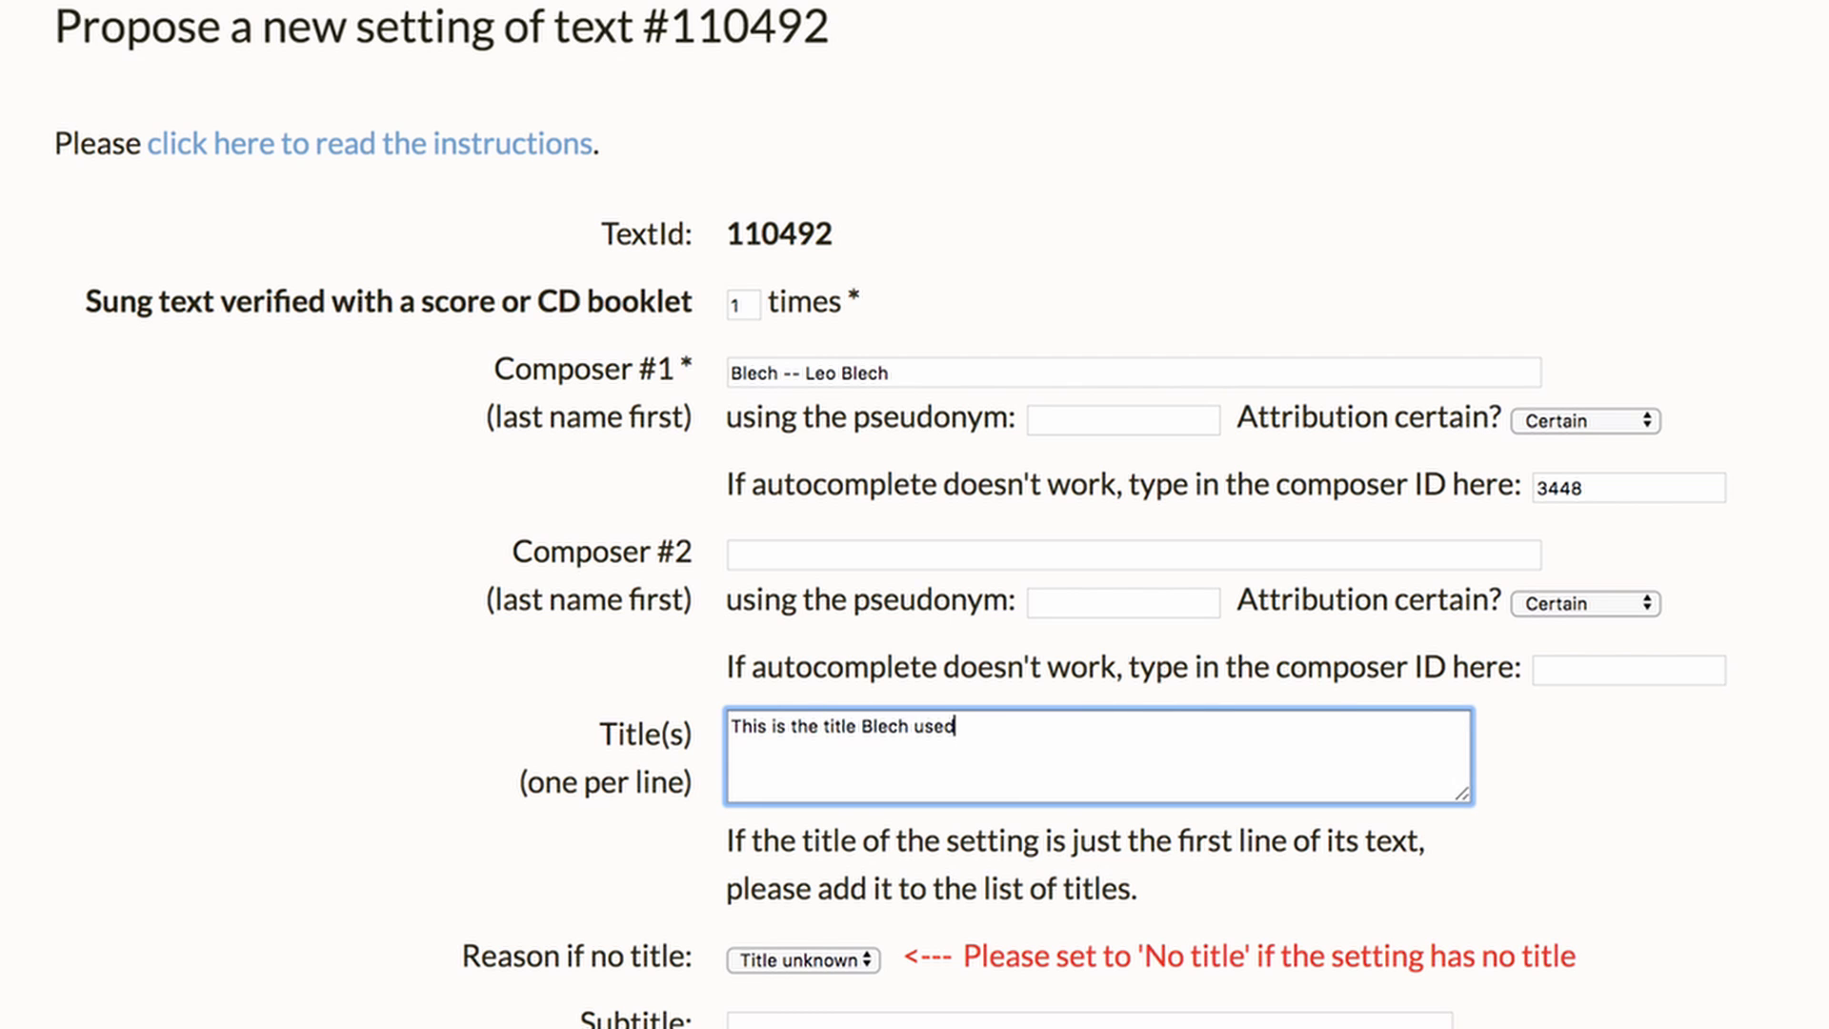
Set the subtitle to "Blech's subtitle"
scroll(906, 714, "down", 4)
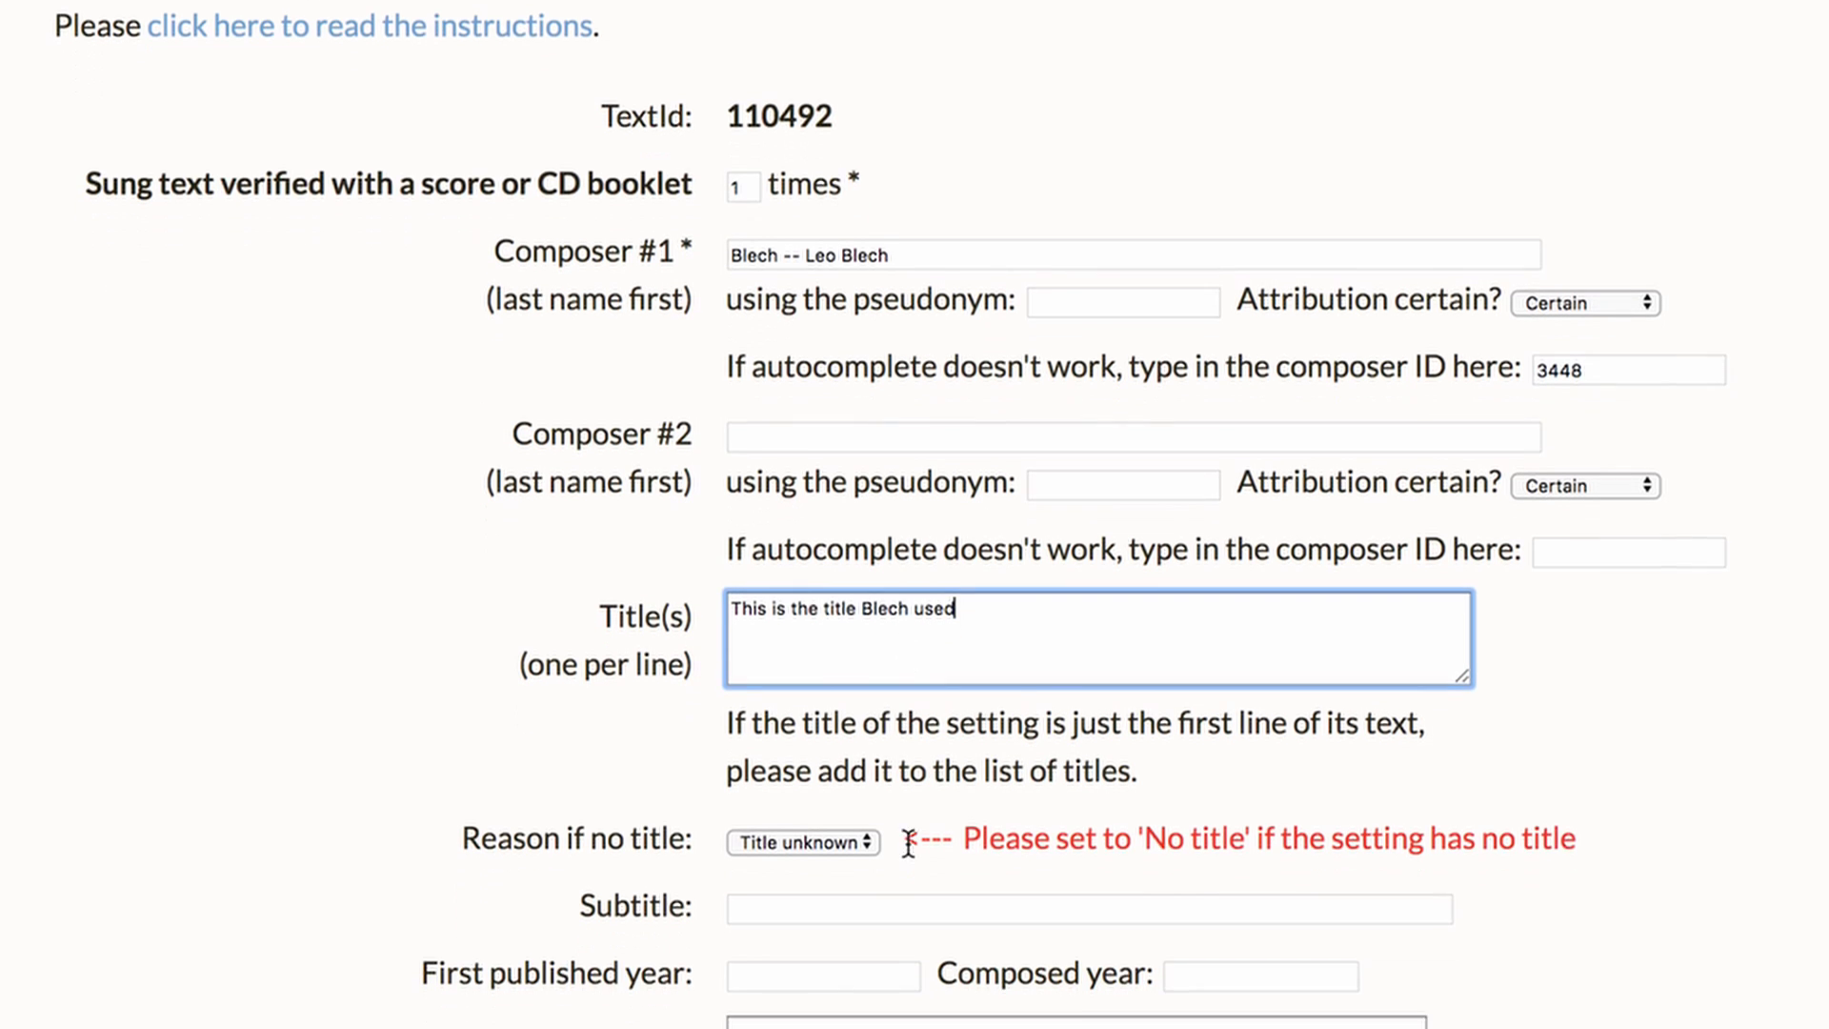
left_click(895, 853)
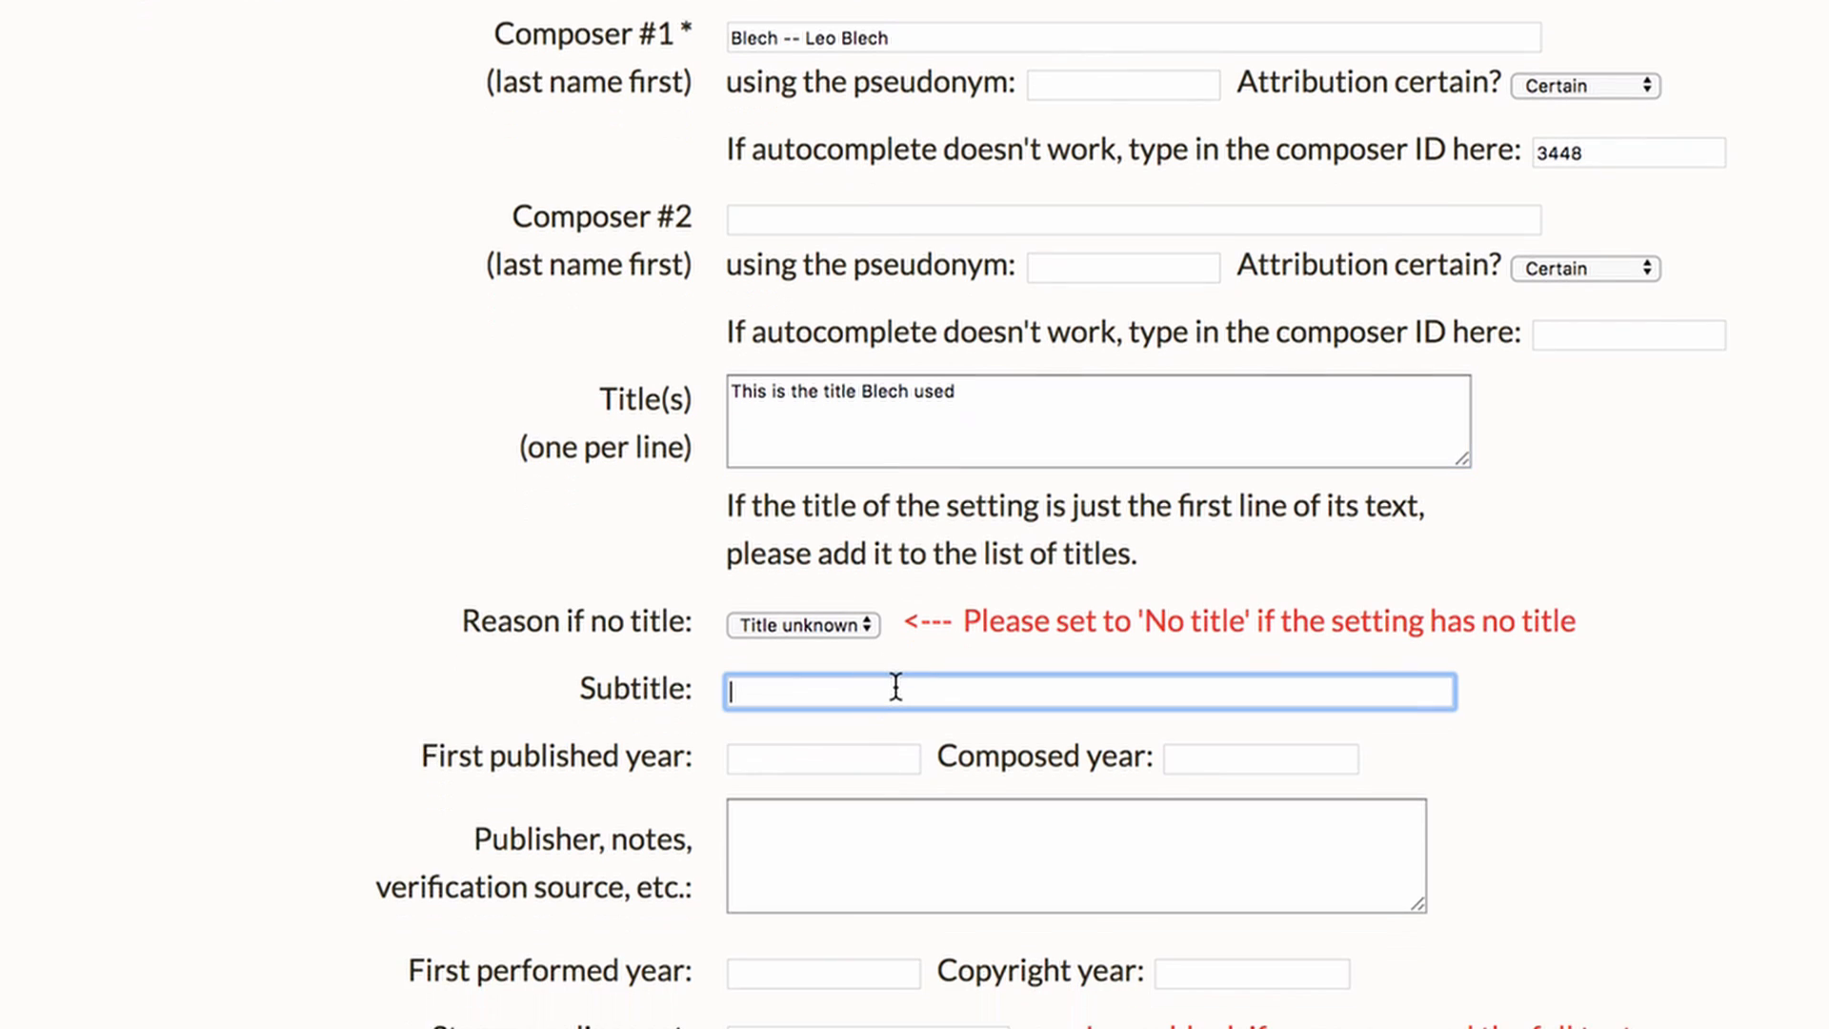
type("Blech")
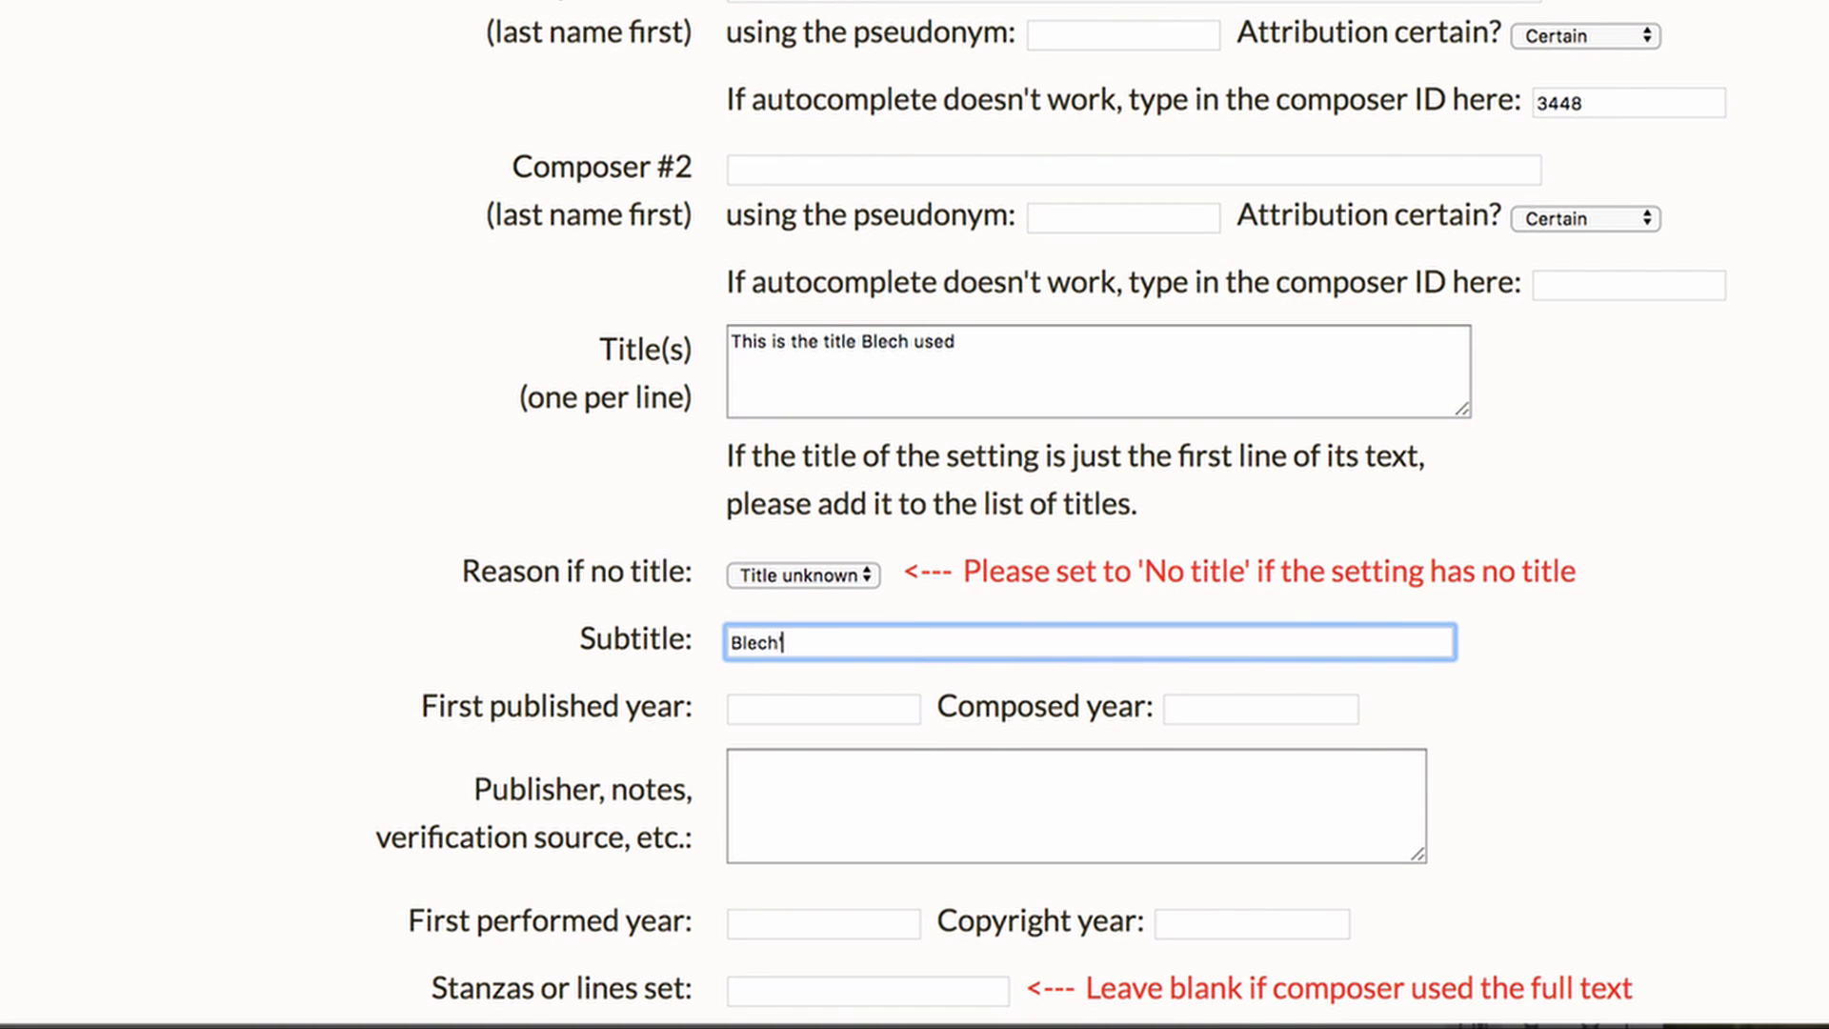
type("'s subtitle")
Enter "confirmed with a CD booklet" as the publisher, notes and verification source
scroll(867, 793, "down", 1)
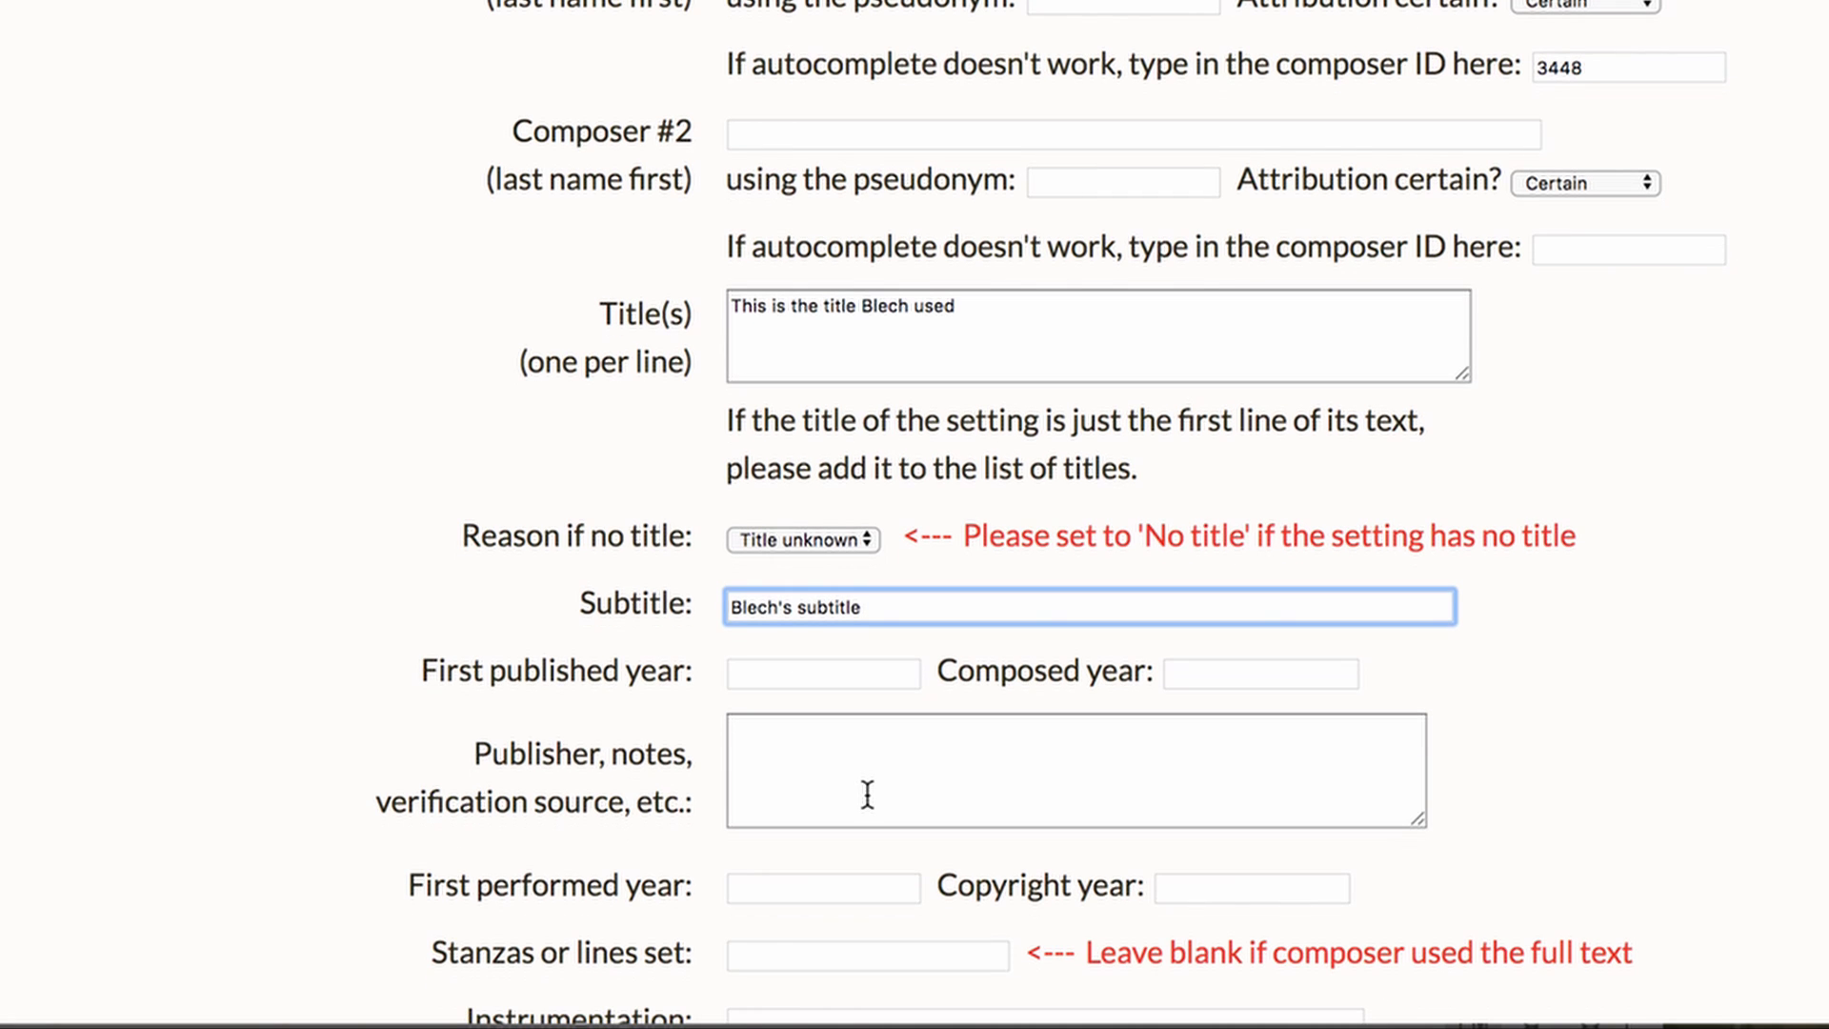
left_click(868, 773)
type("confi")
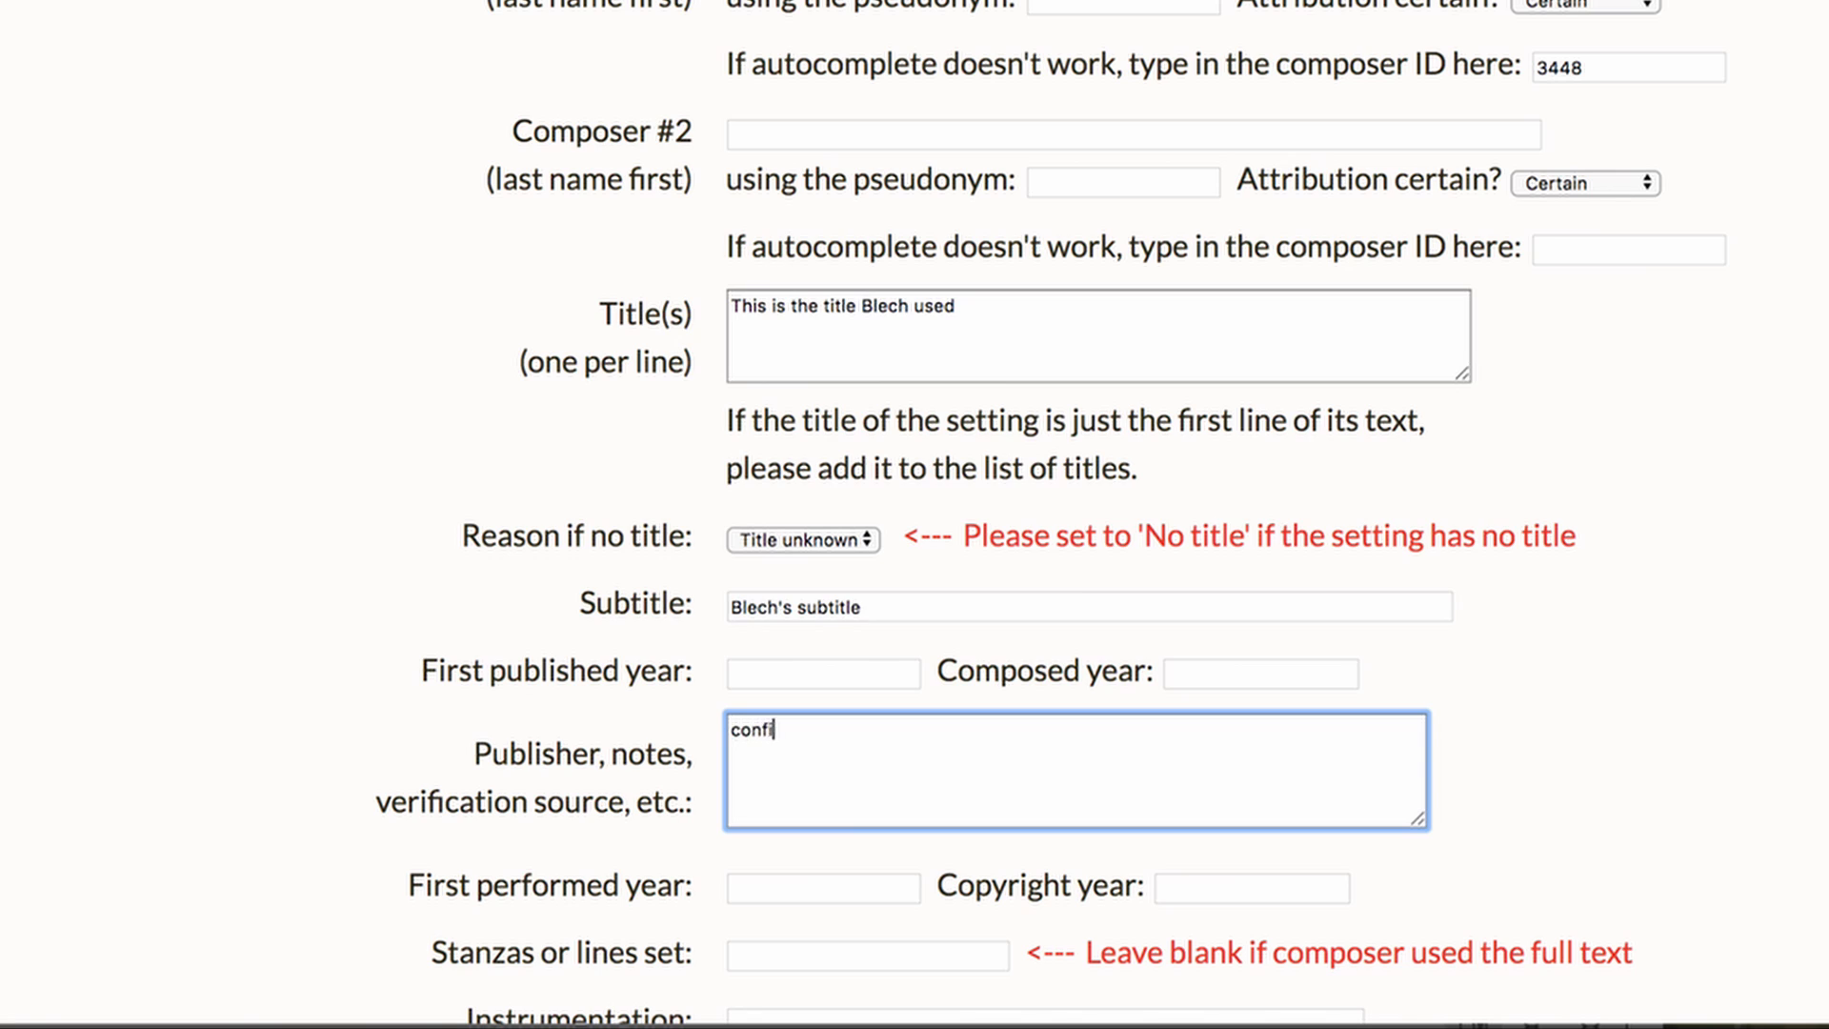
type("rmed with a CD booklet")
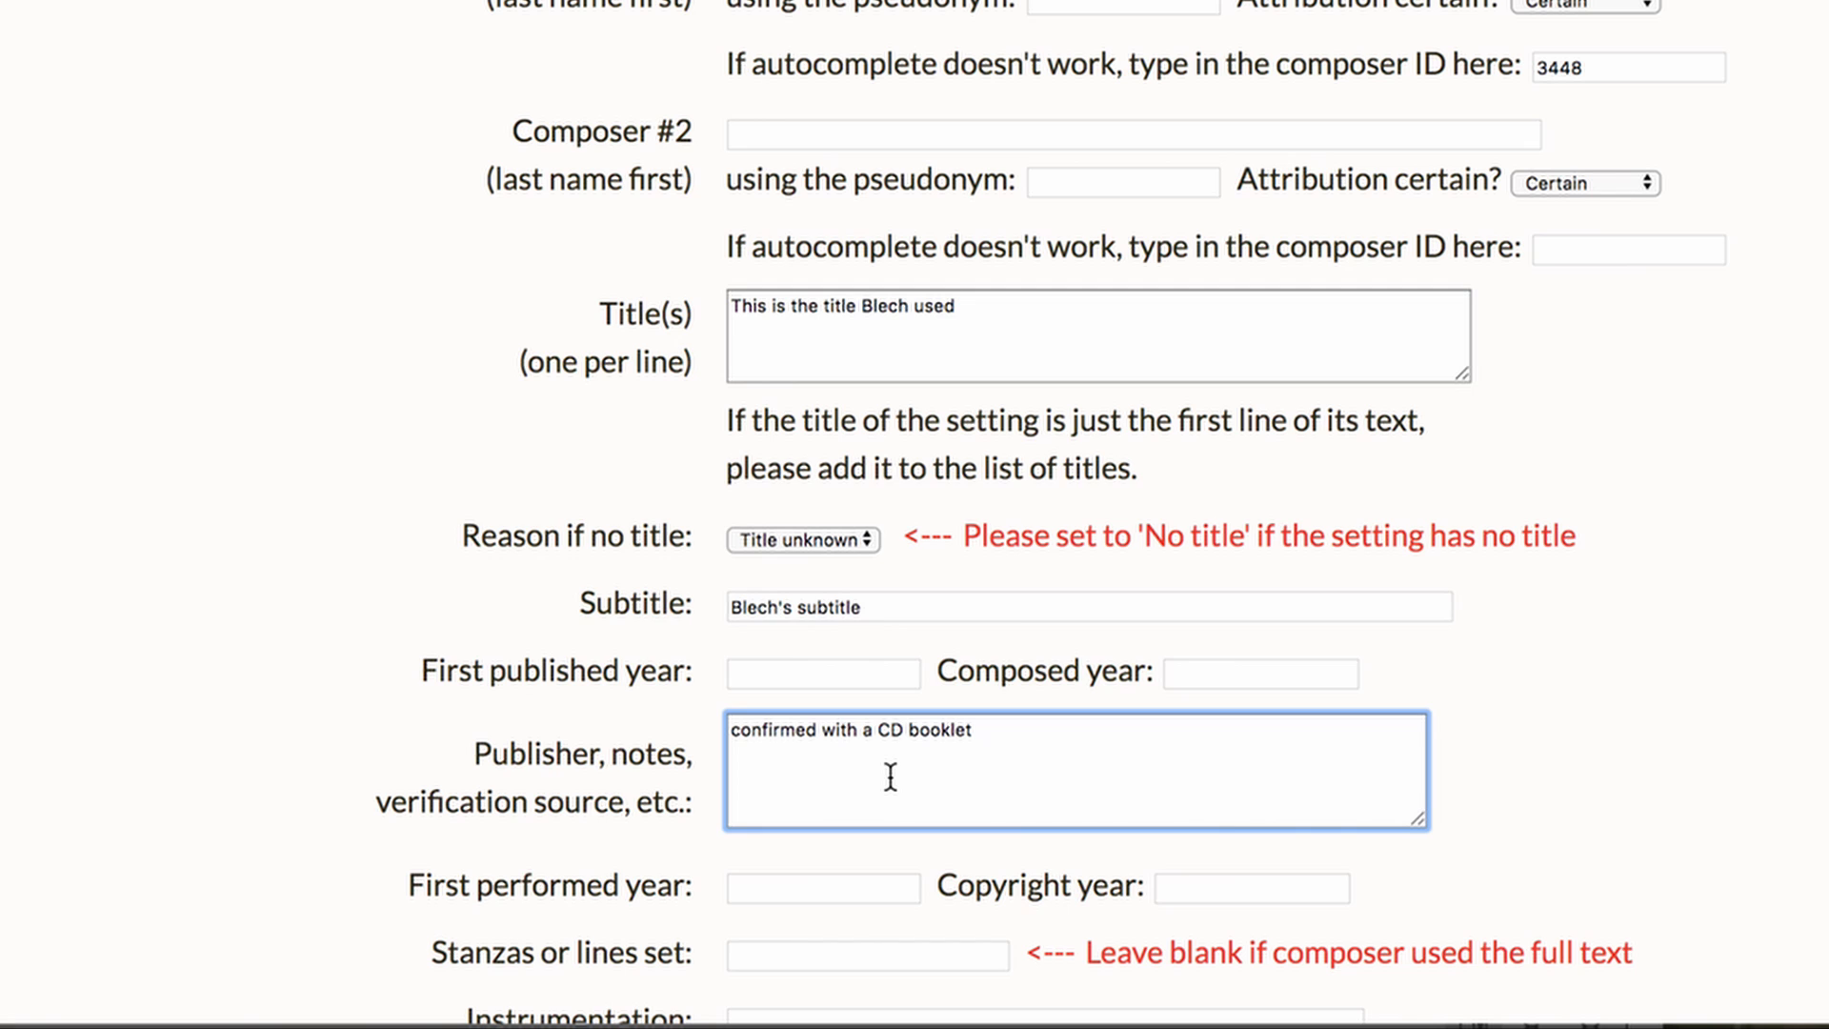
Set the stanzas set to "stanza 1" and the instrumentation to "voice and piano"
scroll(890, 776, "down", 2)
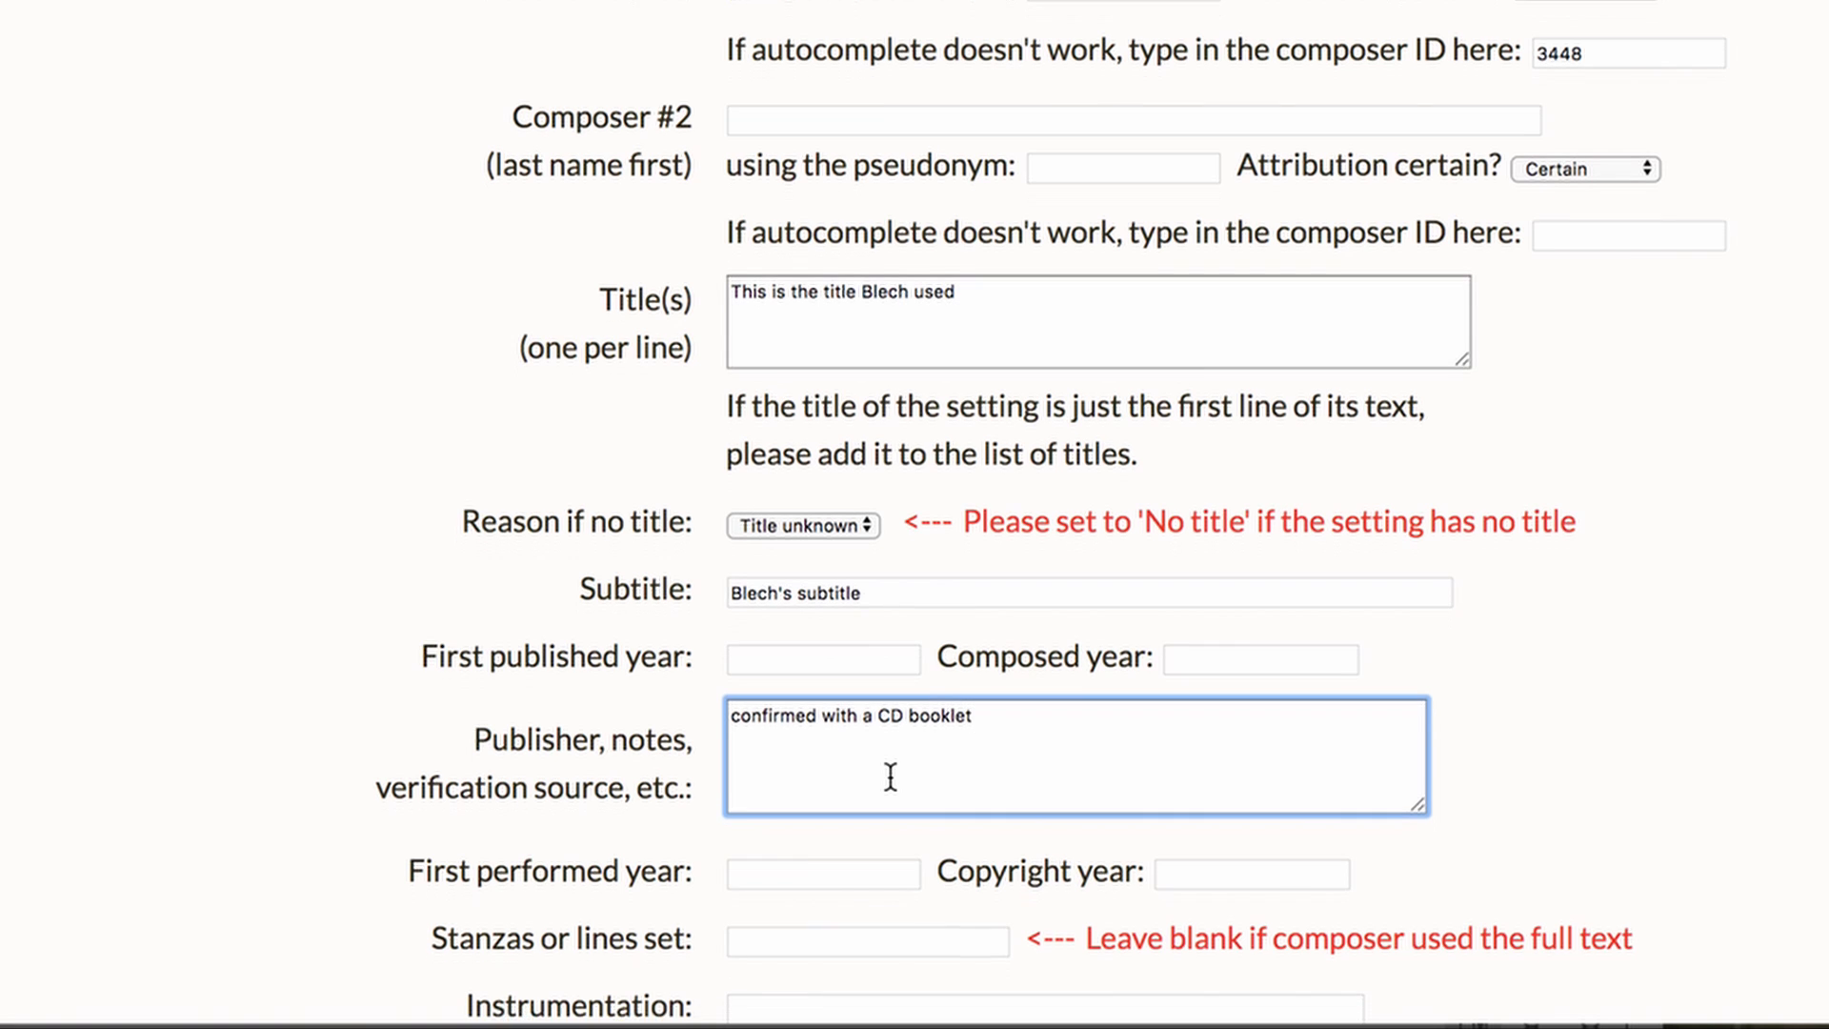
scroll(890, 777, "down", 1)
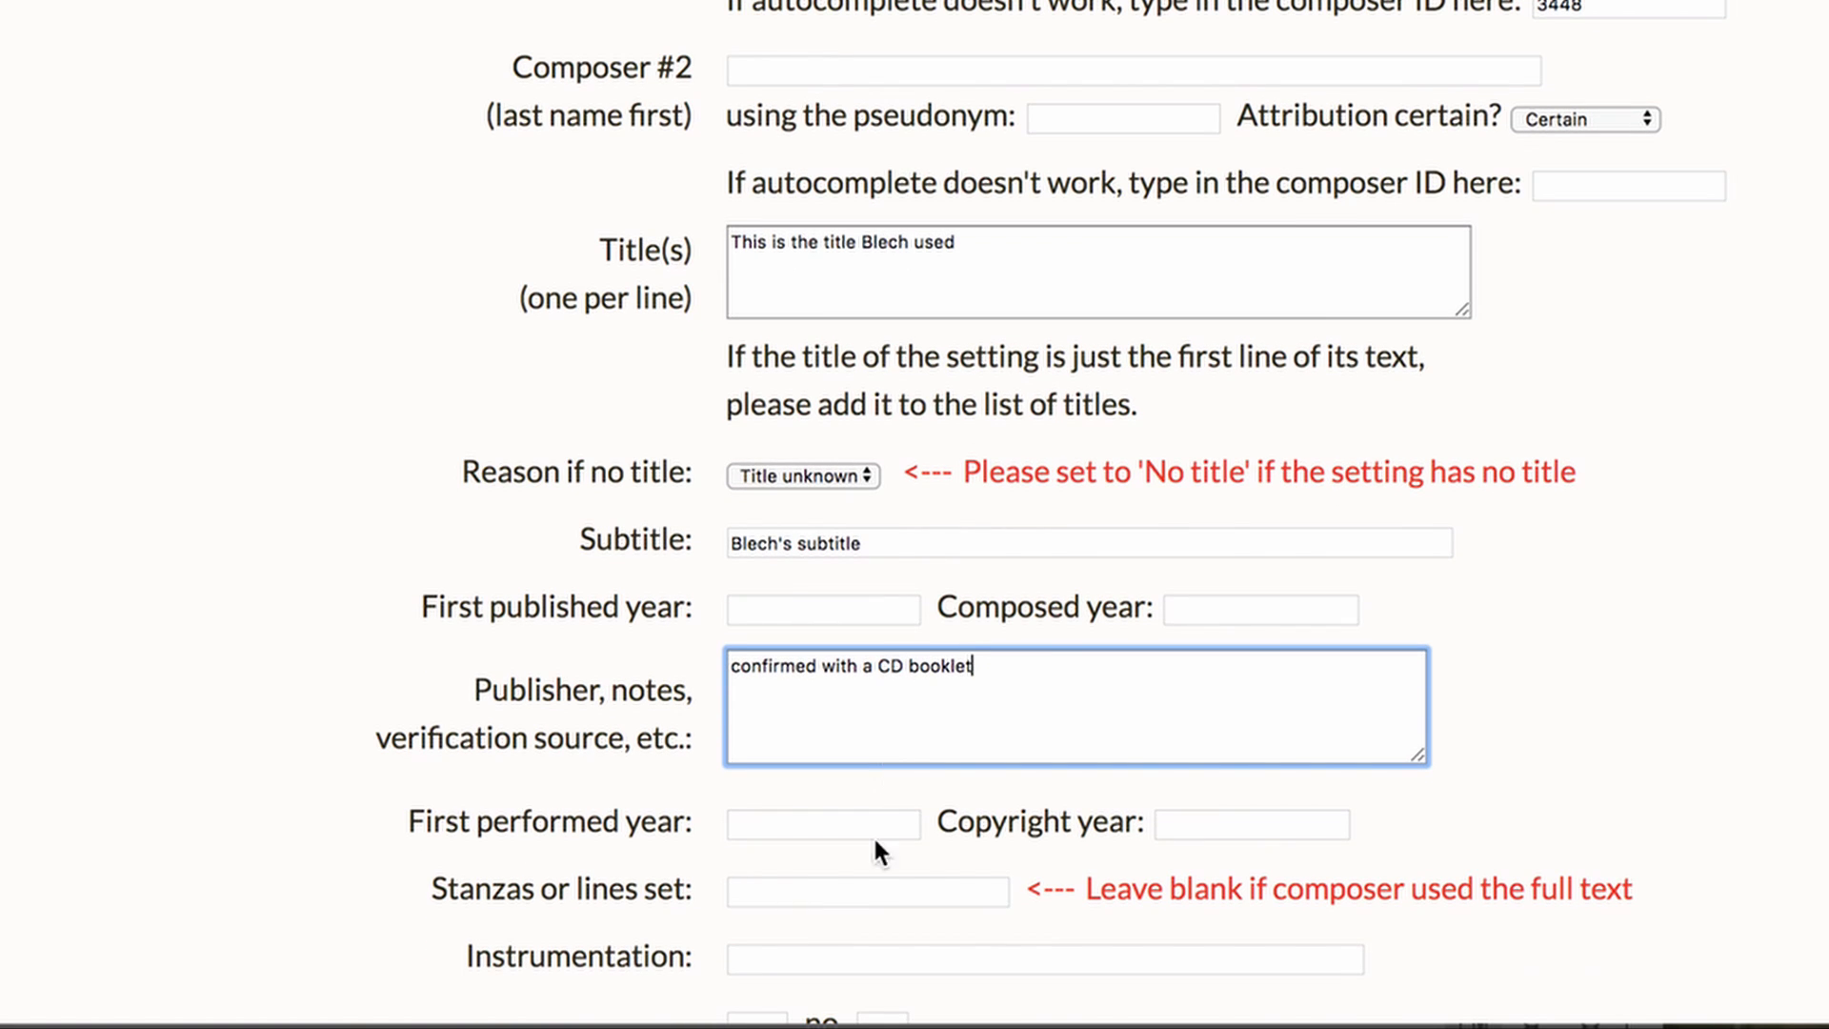
left_click(863, 894)
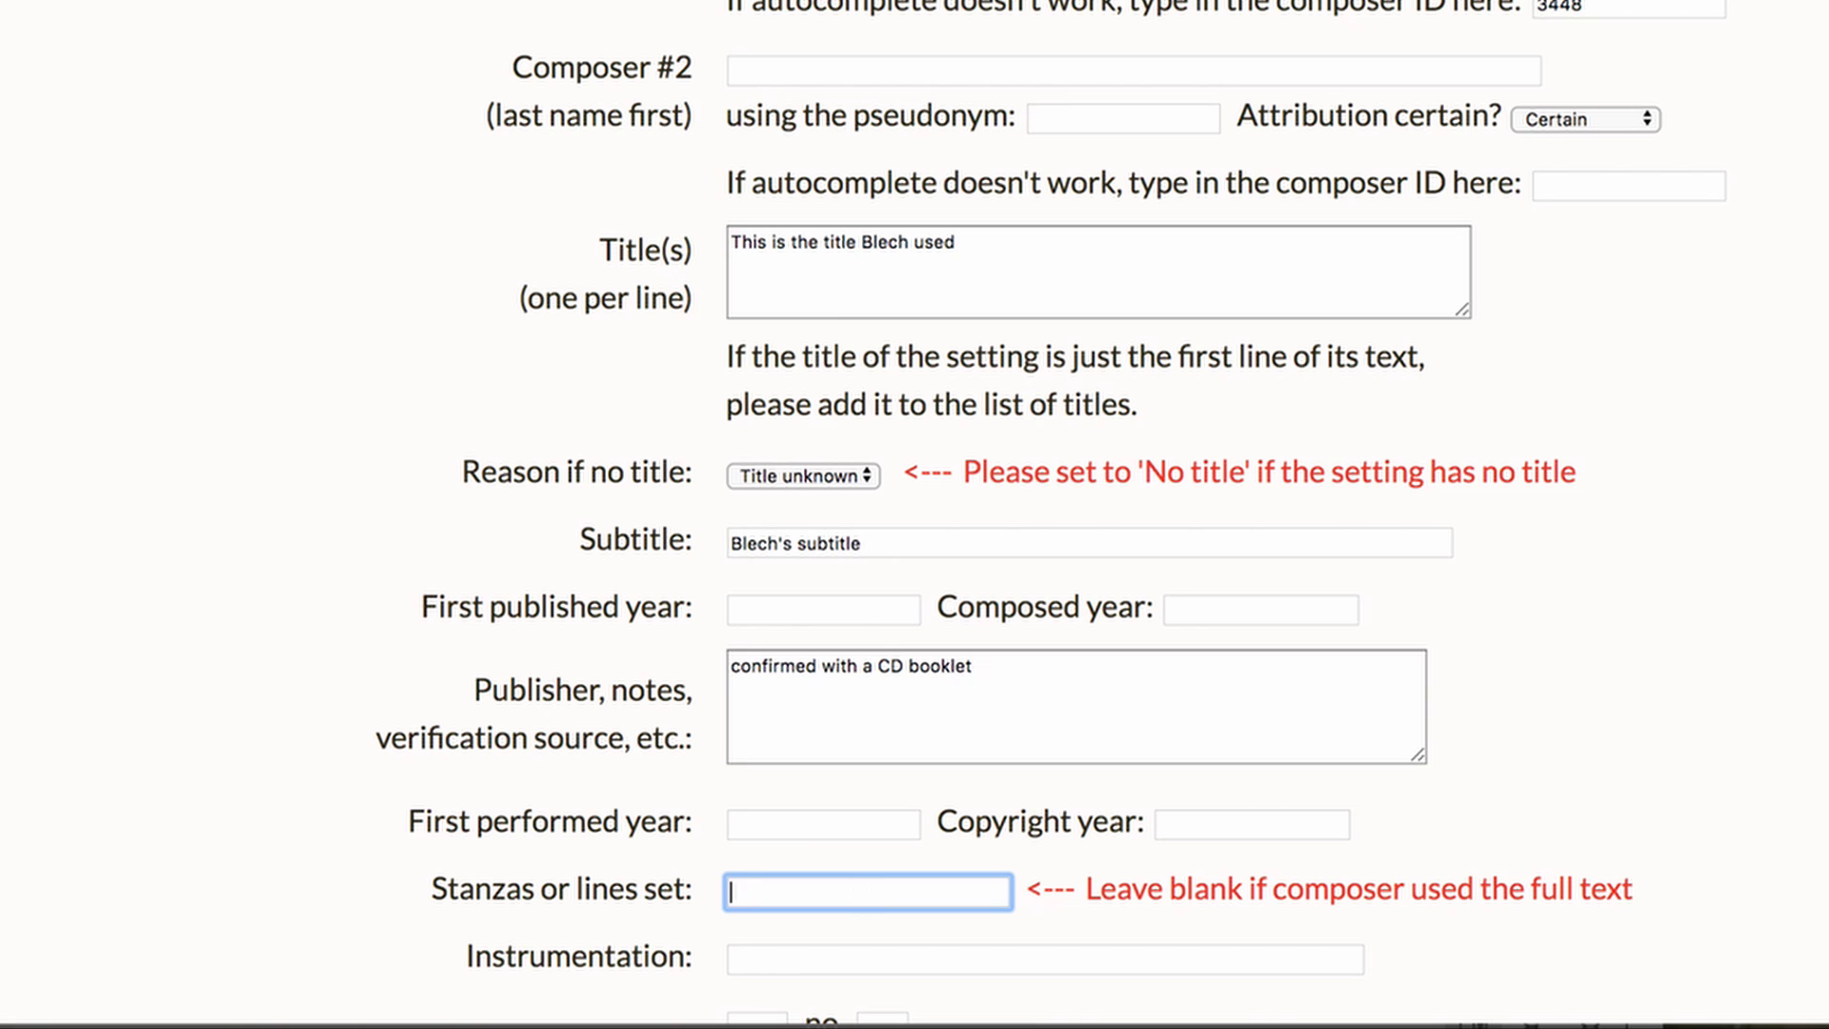
type("stanza 1")
key("Tab")
type("voice")
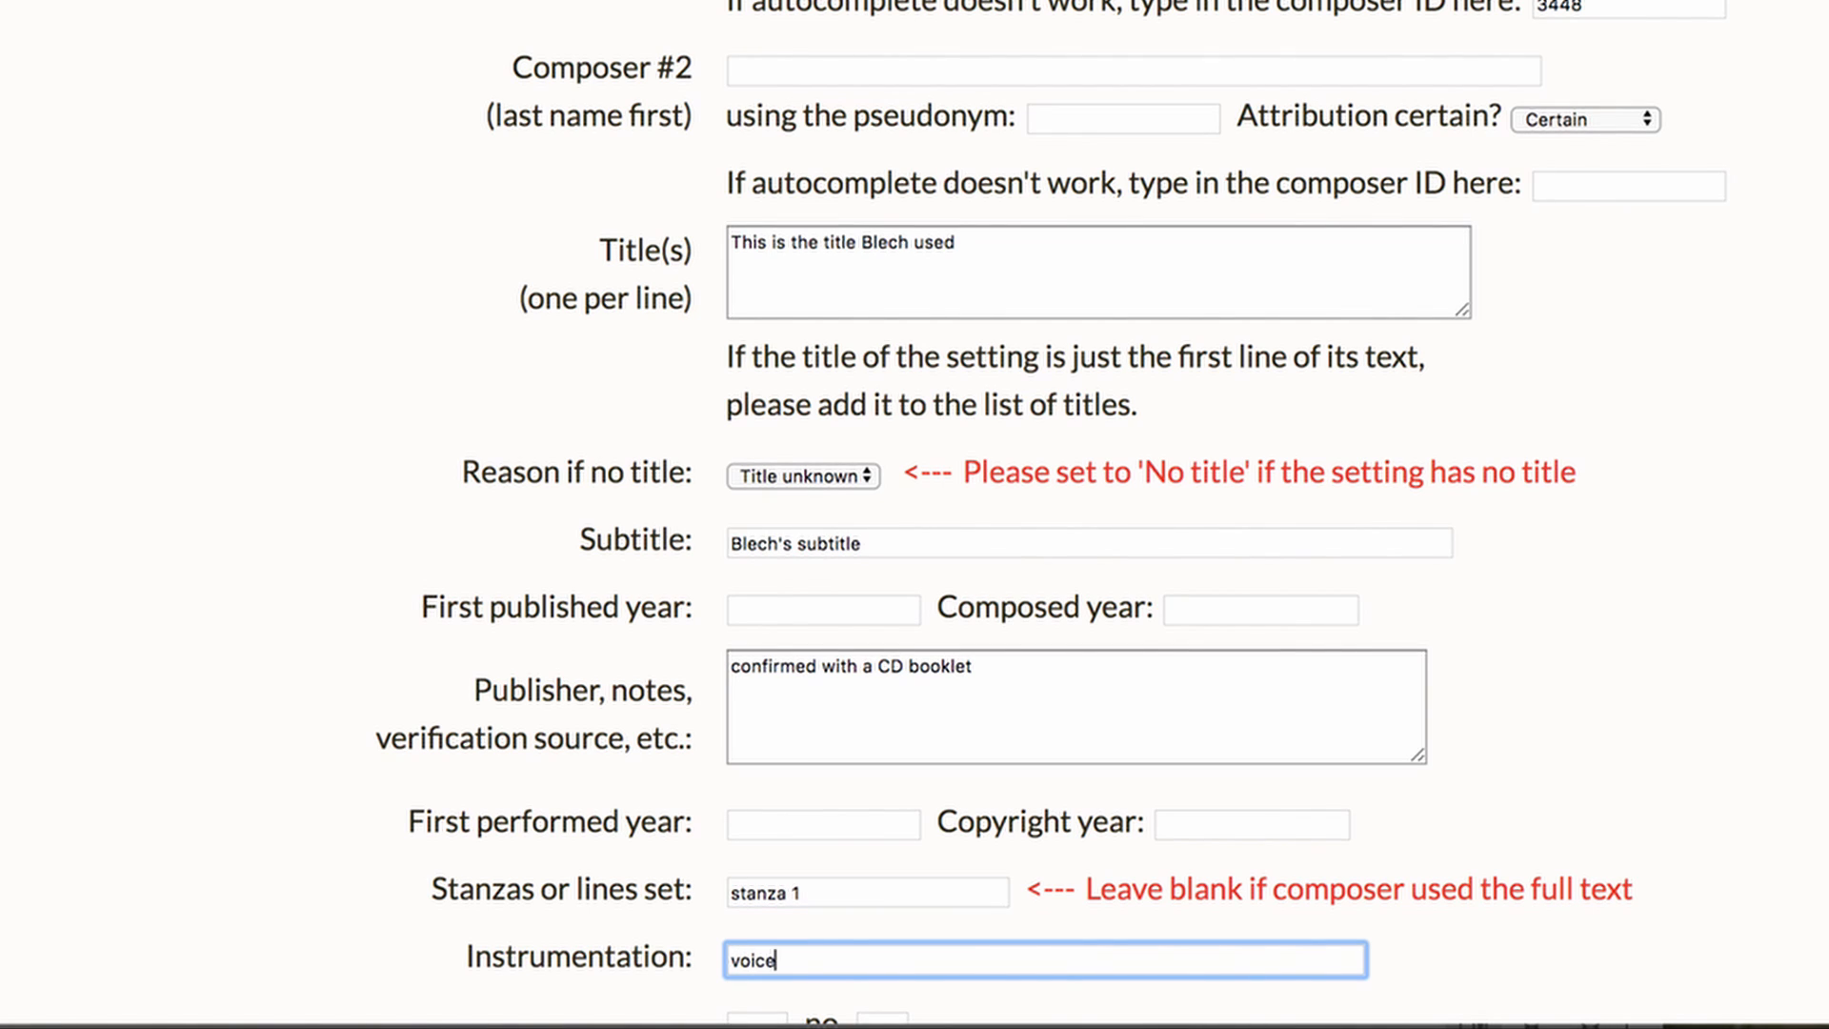
type(" and piano")
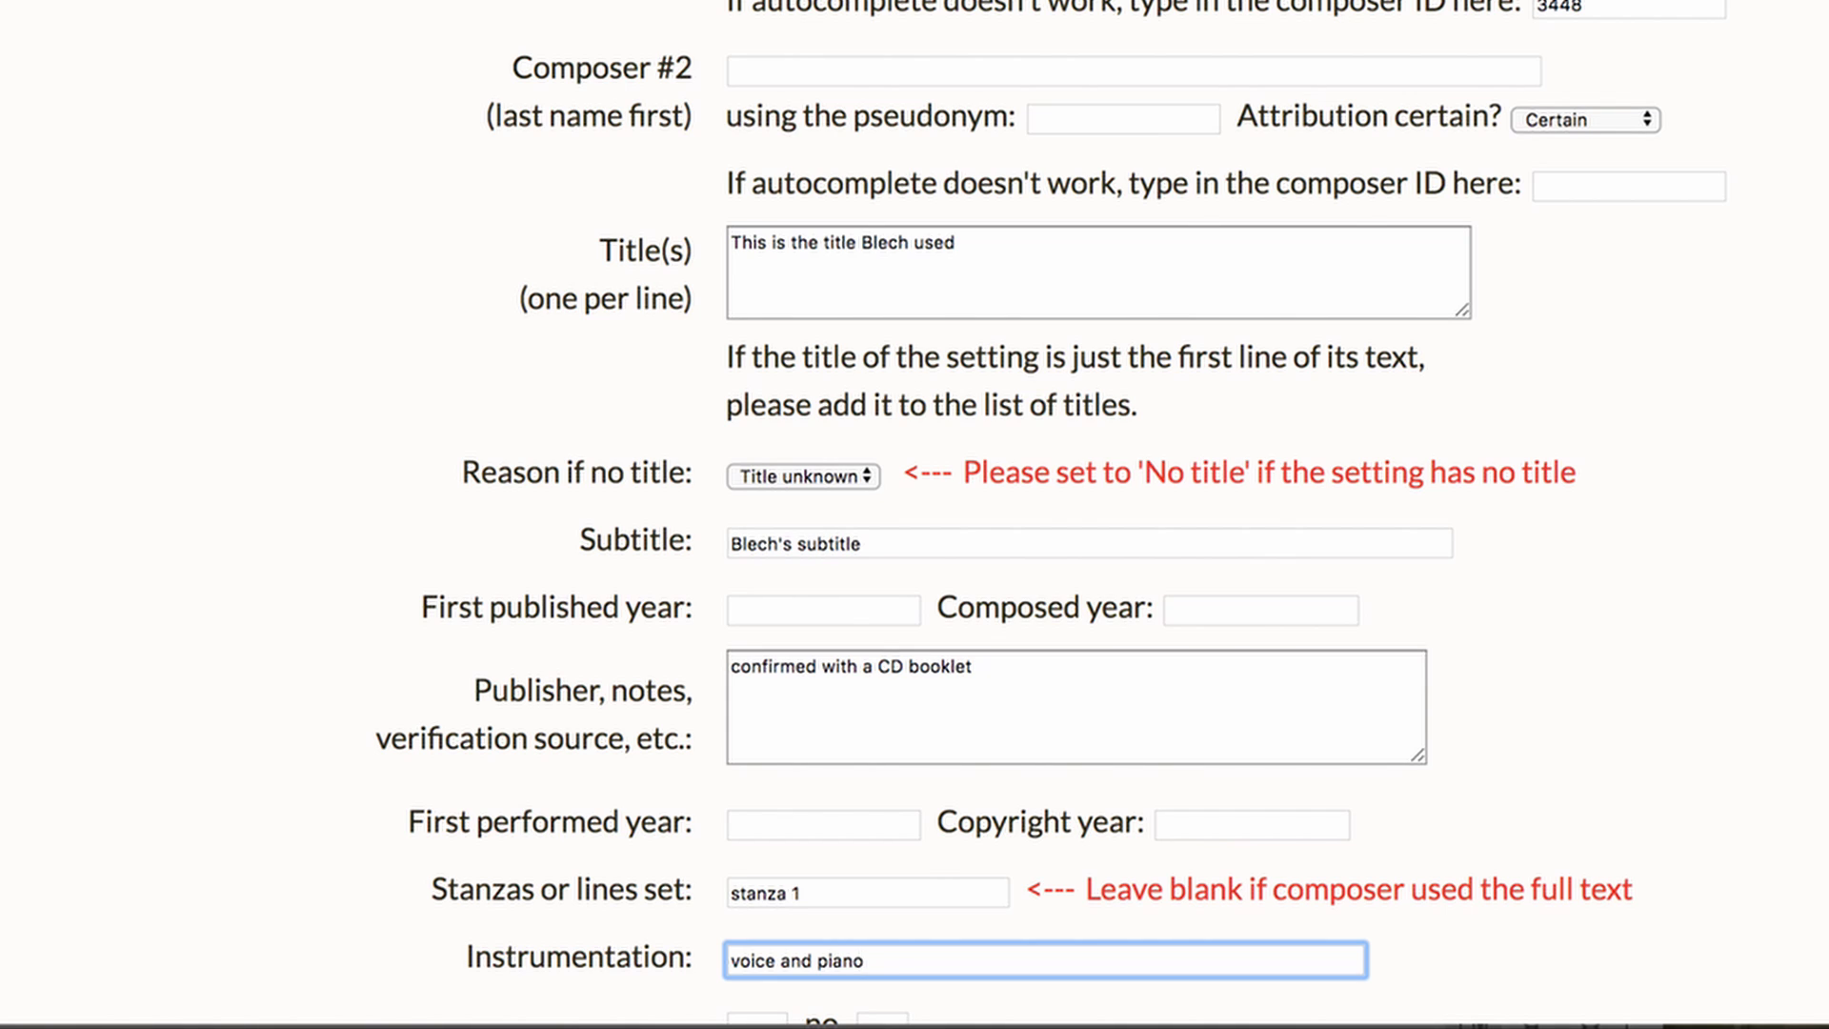
Enter opus 56 with number in set 1 in the first opus row
scroll(929, 845, "down", 1)
scroll(926, 837, "down", 3)
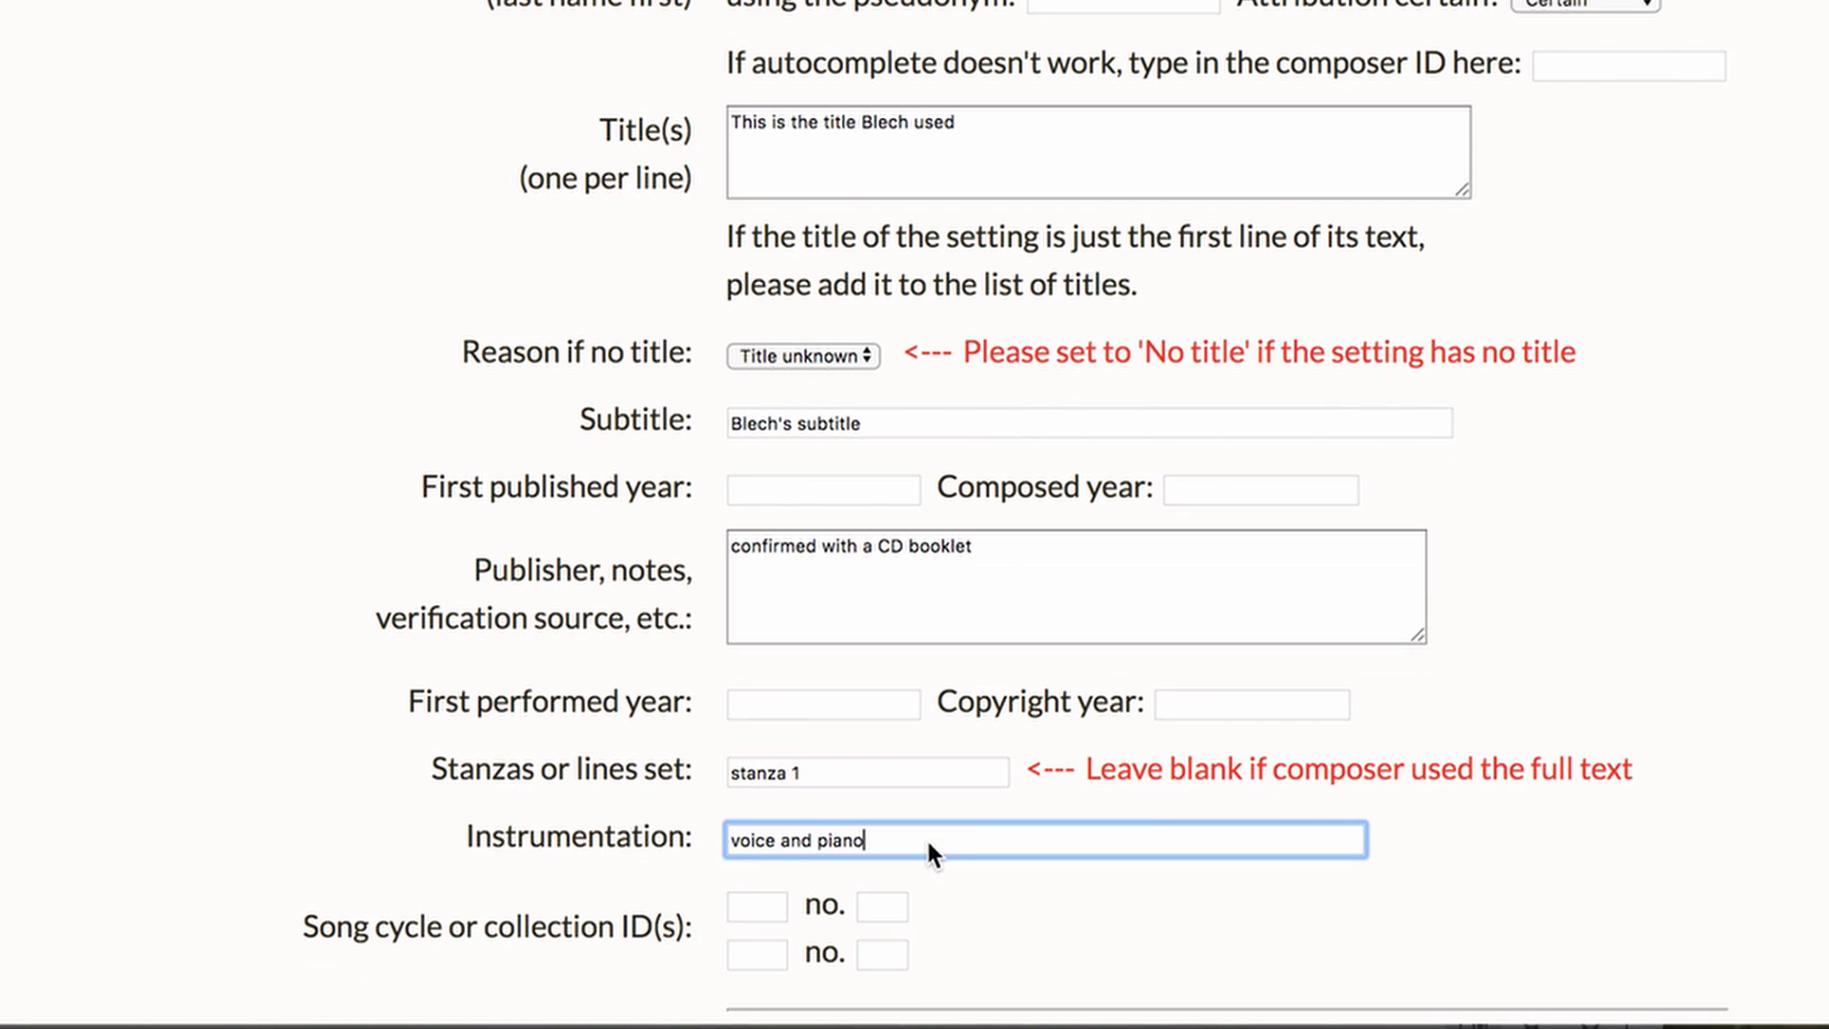
scroll(929, 844, "down", 1)
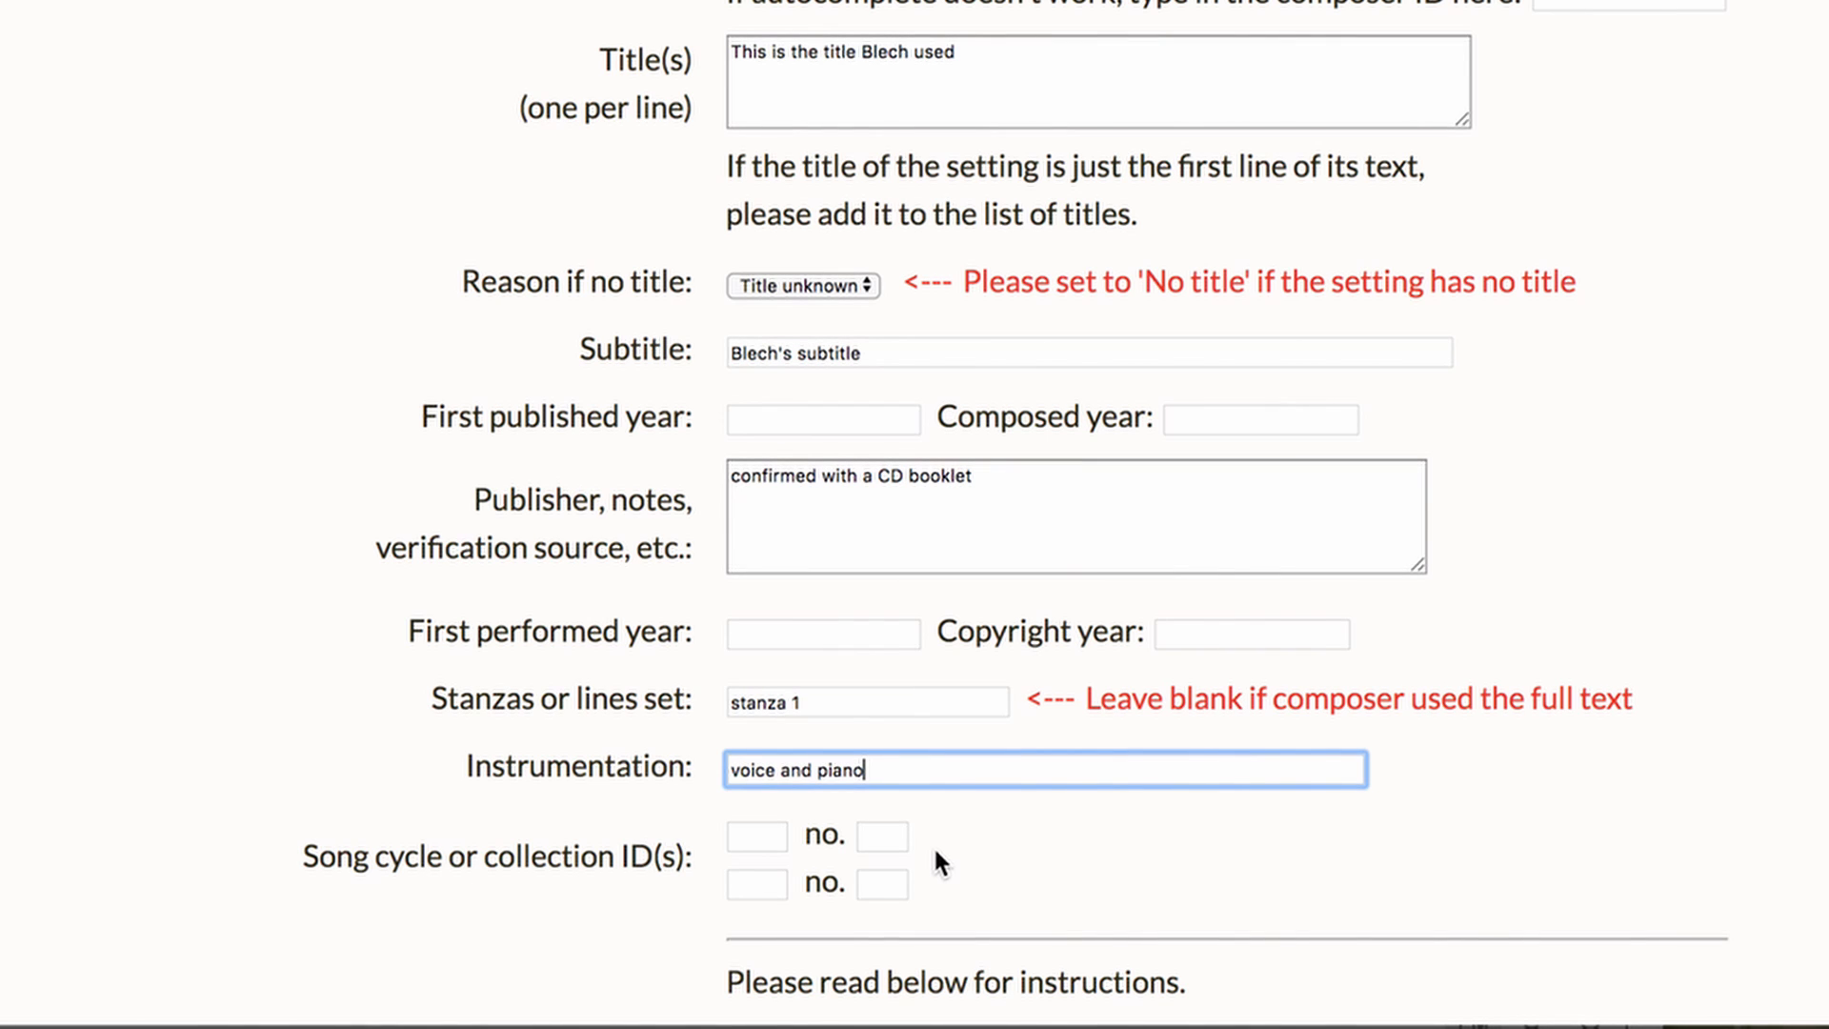
scroll(934, 844, "down", 3)
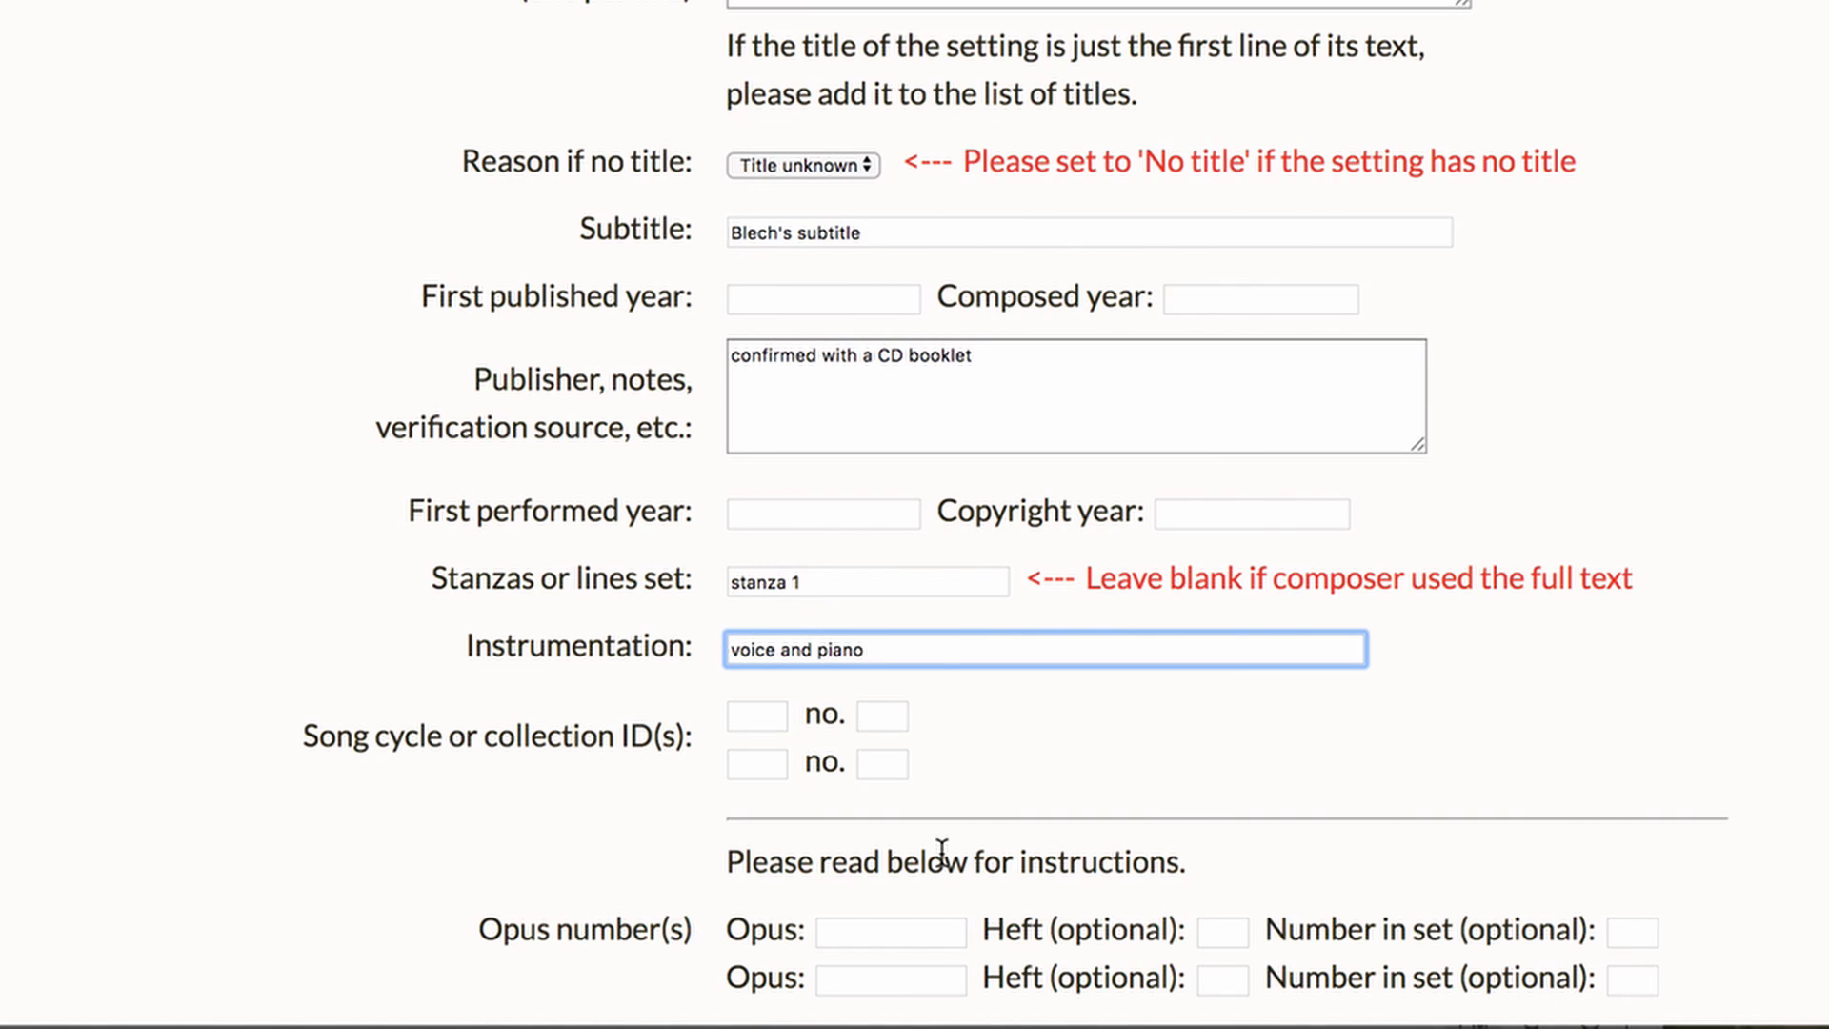
scroll(938, 852, "down", 5)
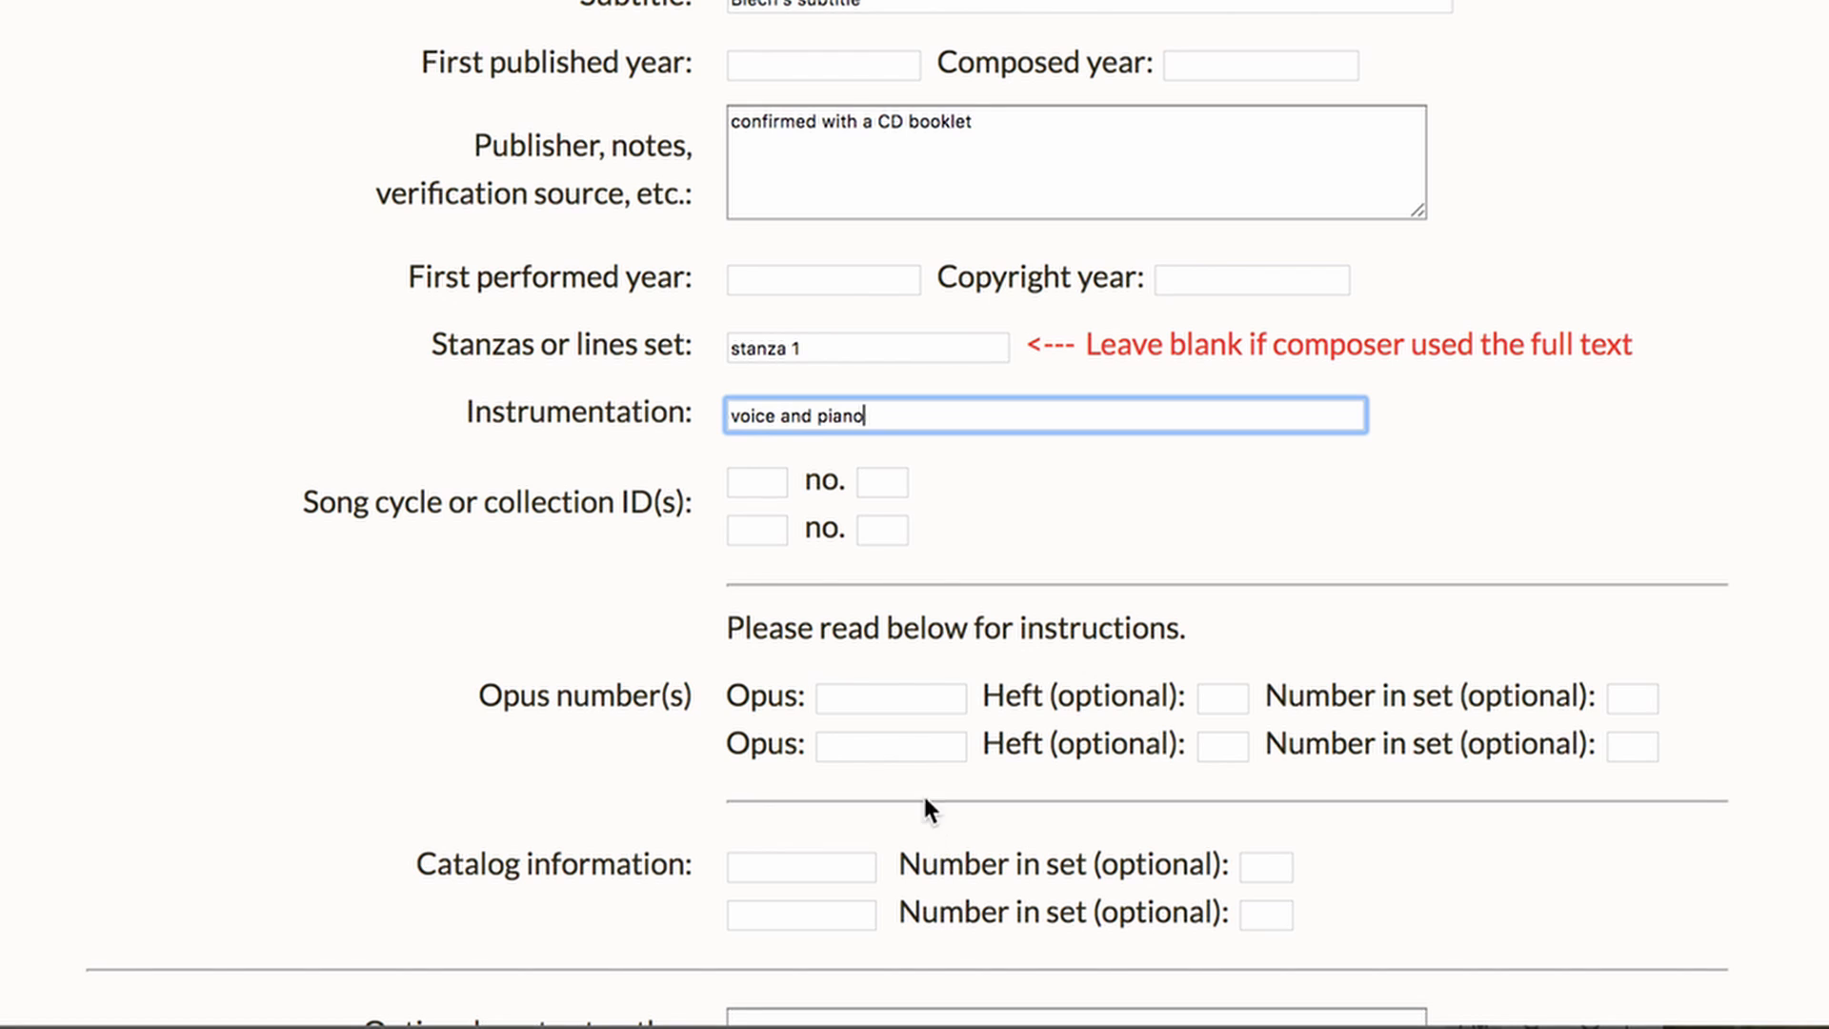
left_click(902, 694)
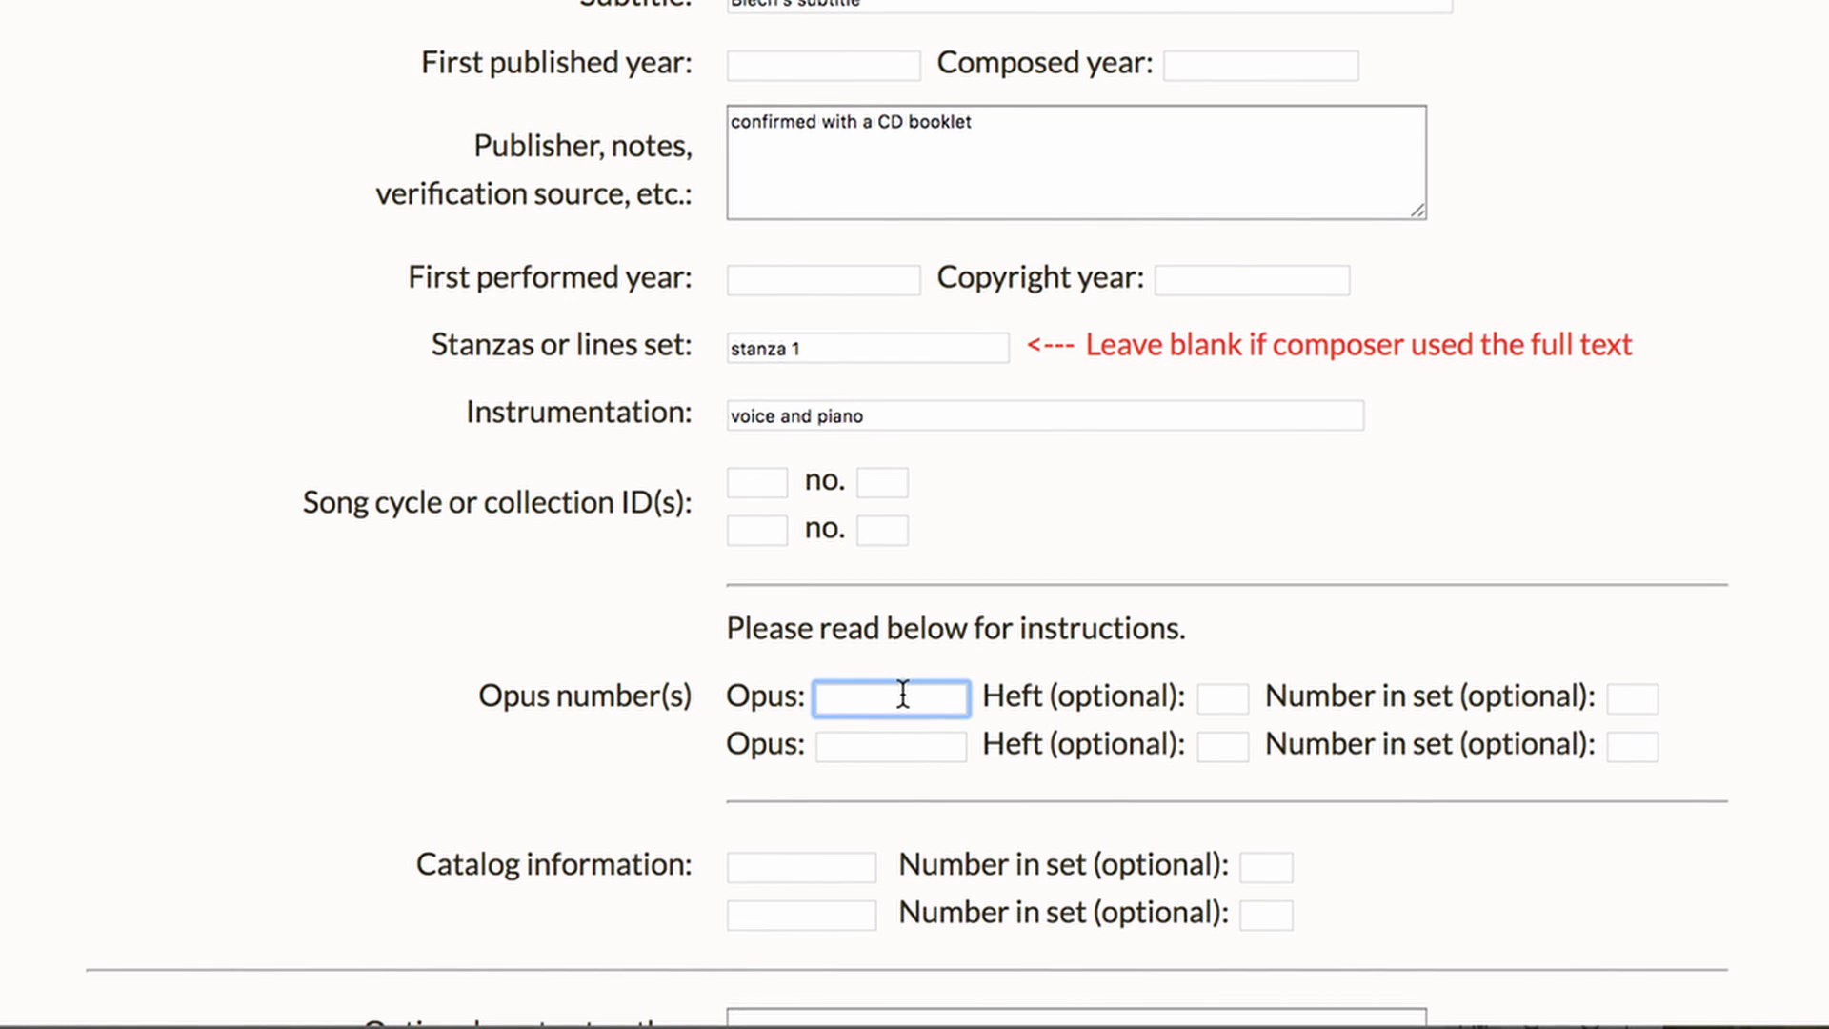
type("56")
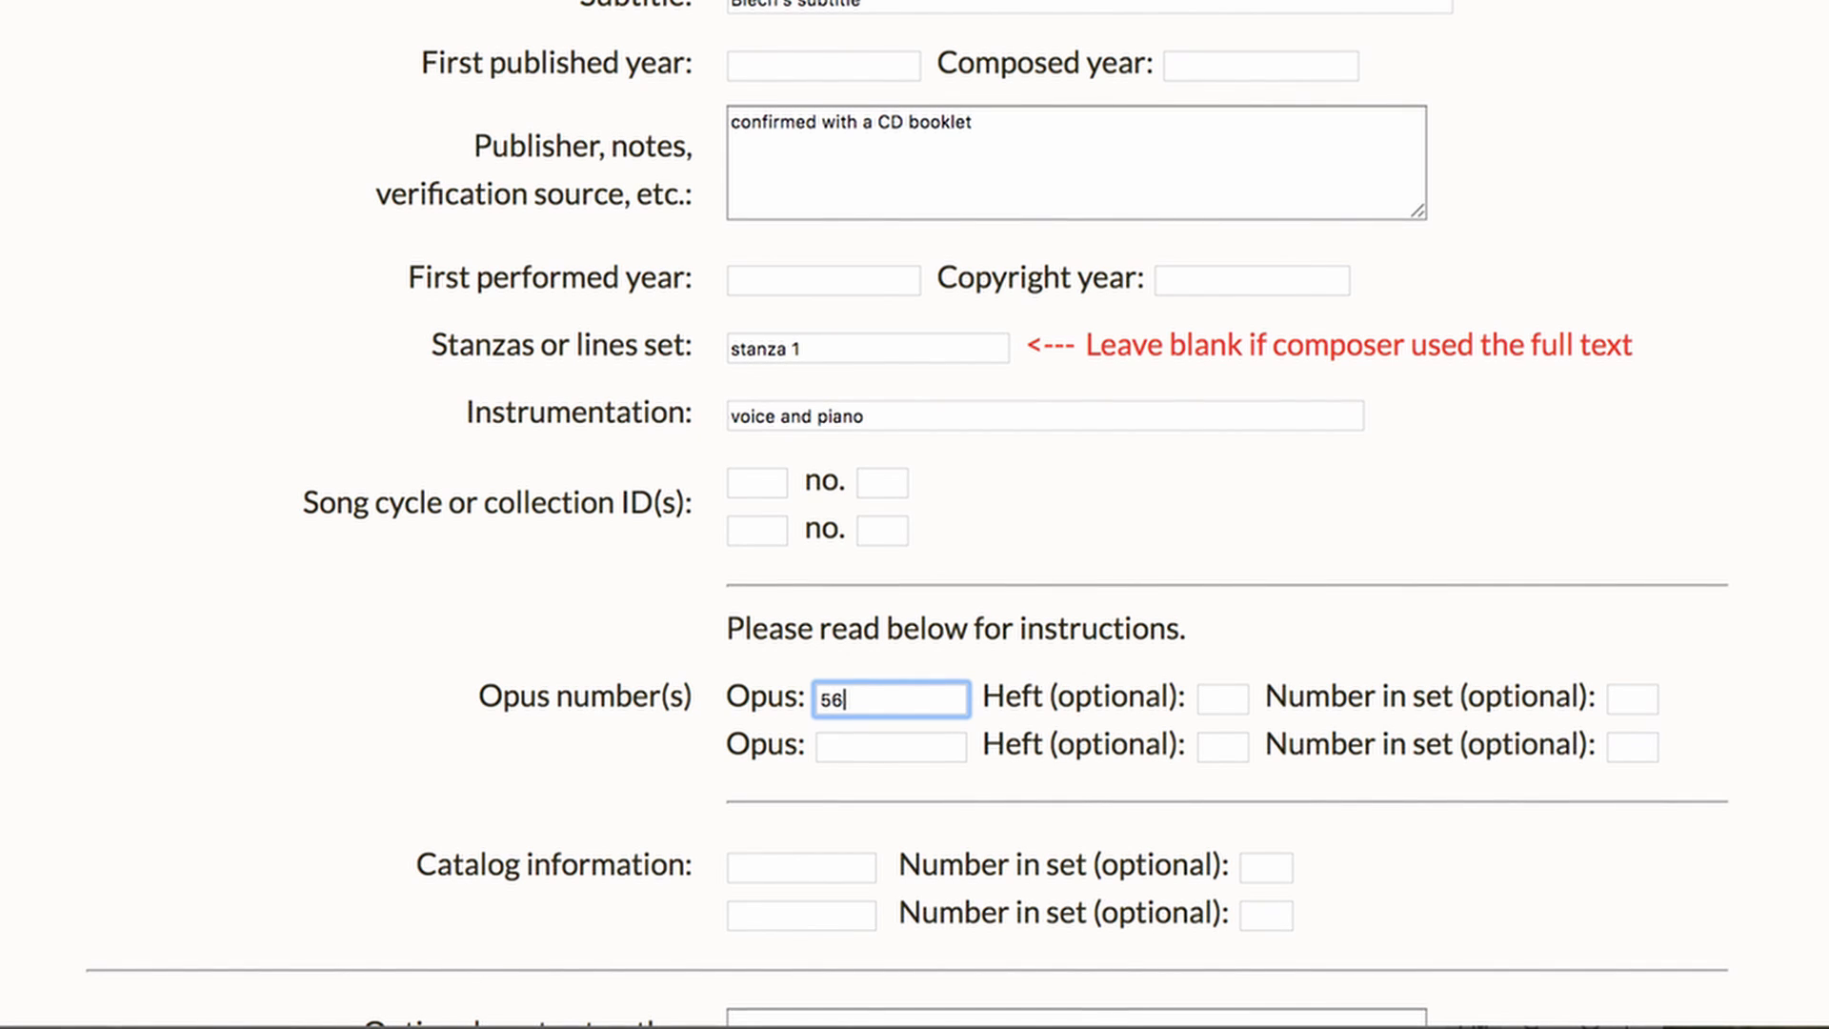
left_click(1224, 701)
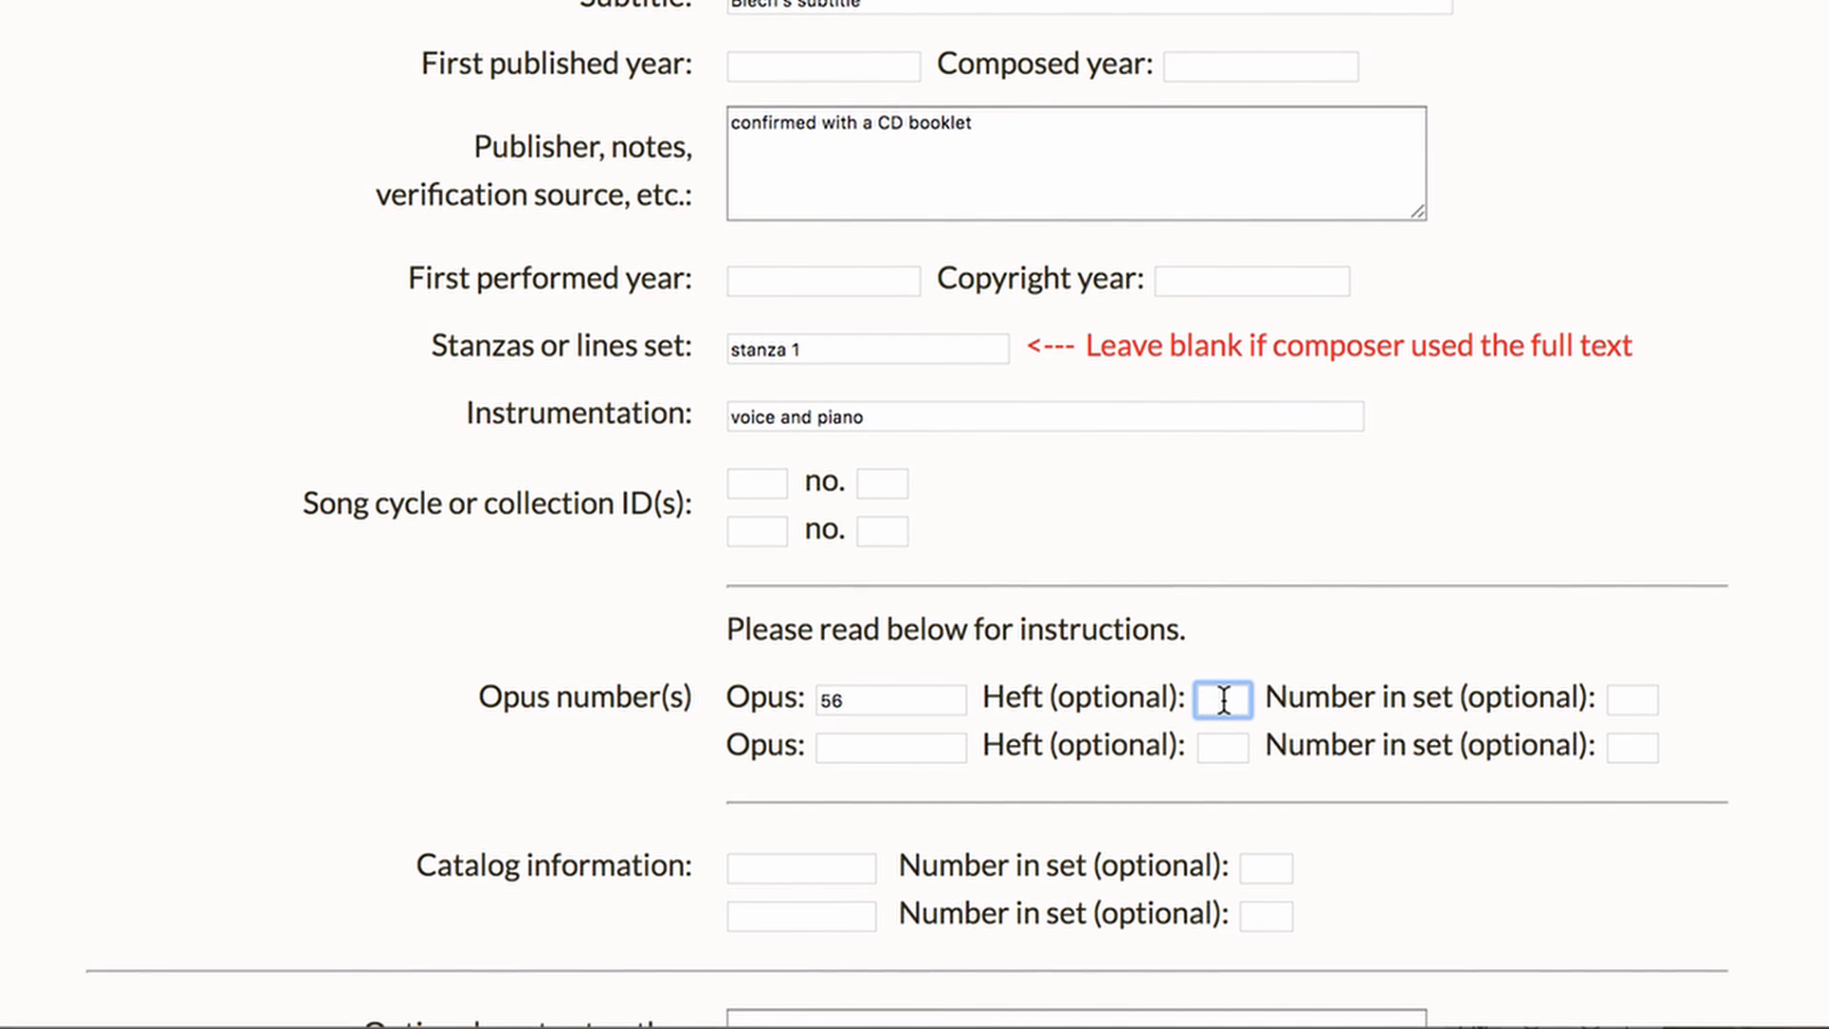
left_click(1615, 698)
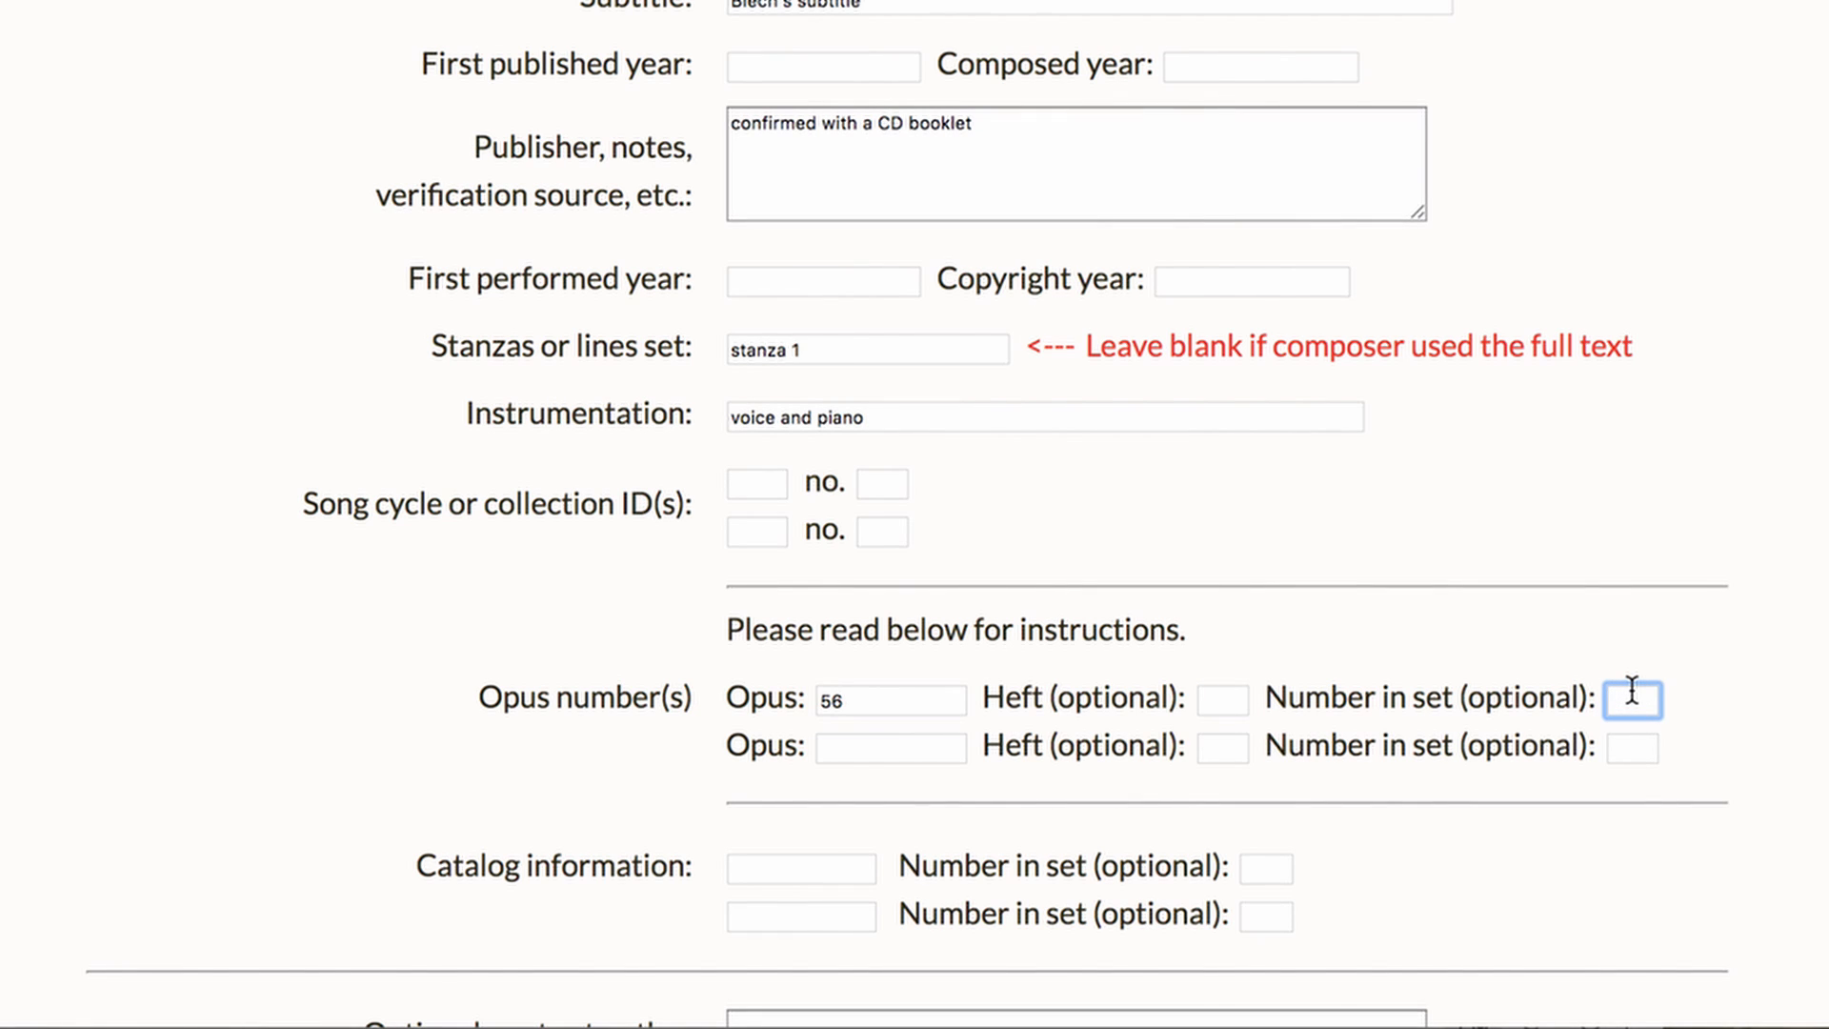
type("1")
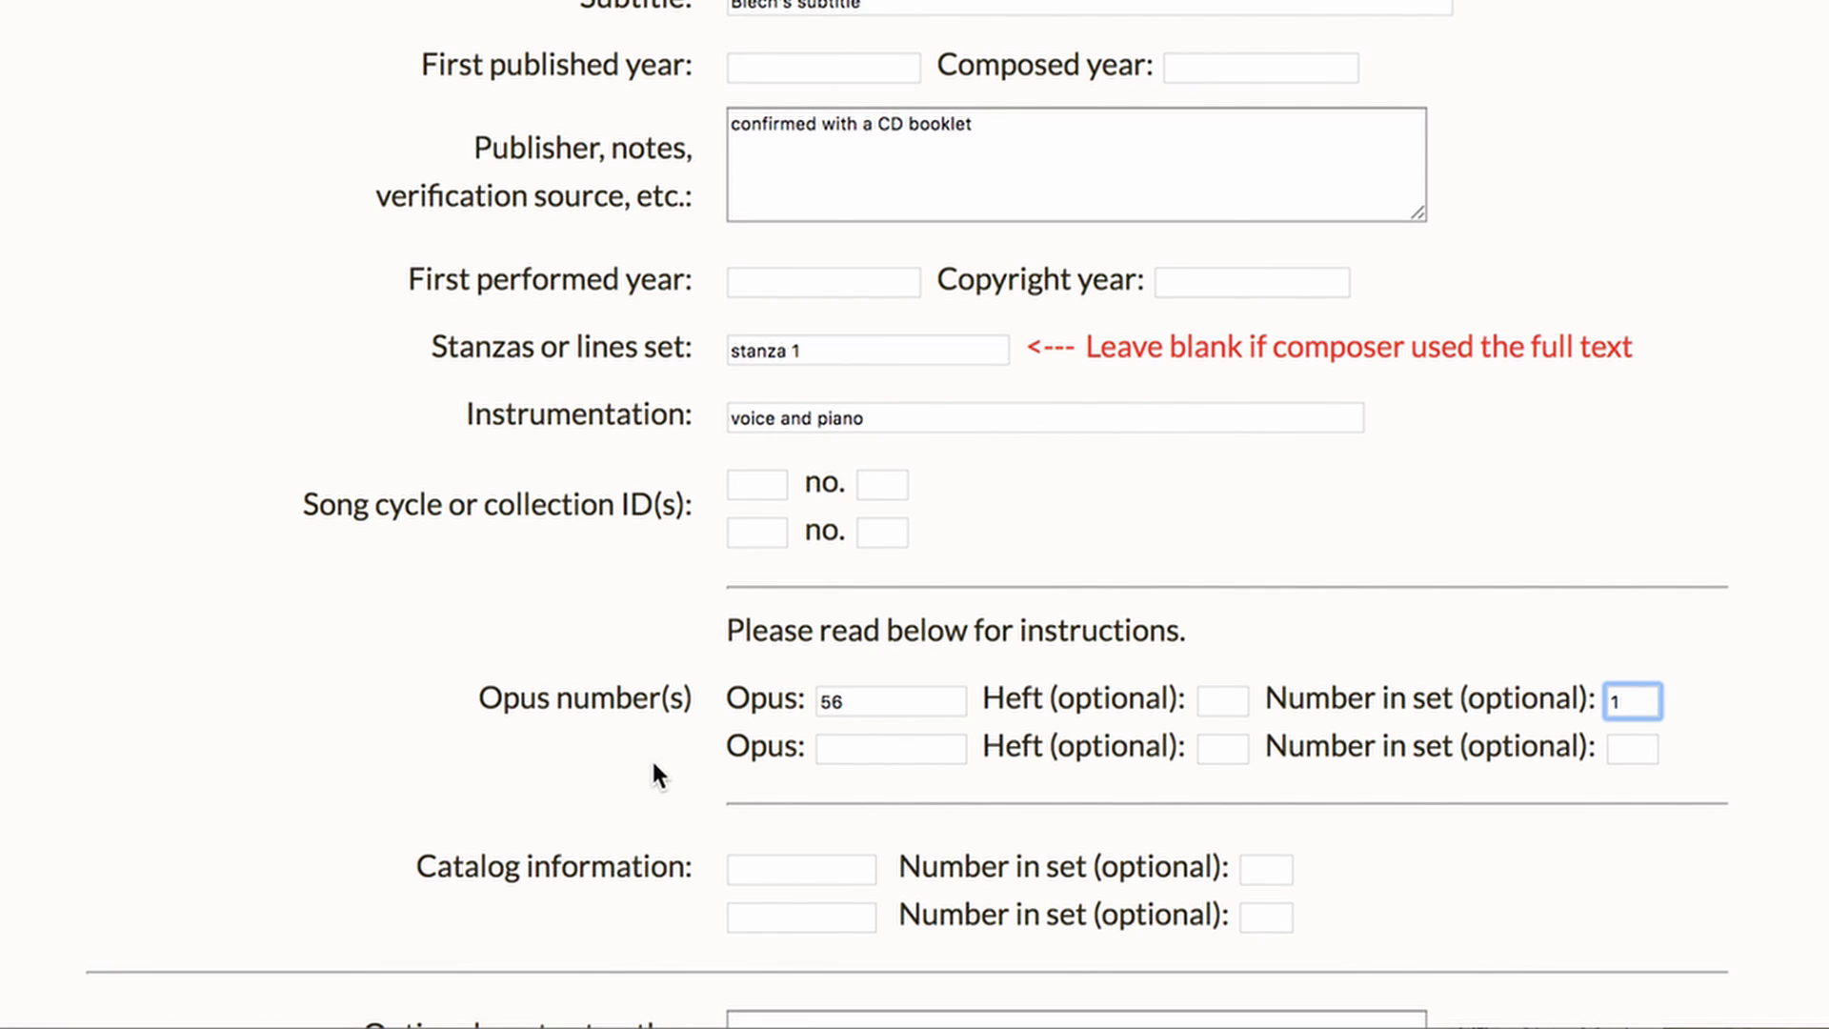
Read the instructions below the form on composer names, years, instrumentation and opus numbers
scroll(604, 795, "down", 2)
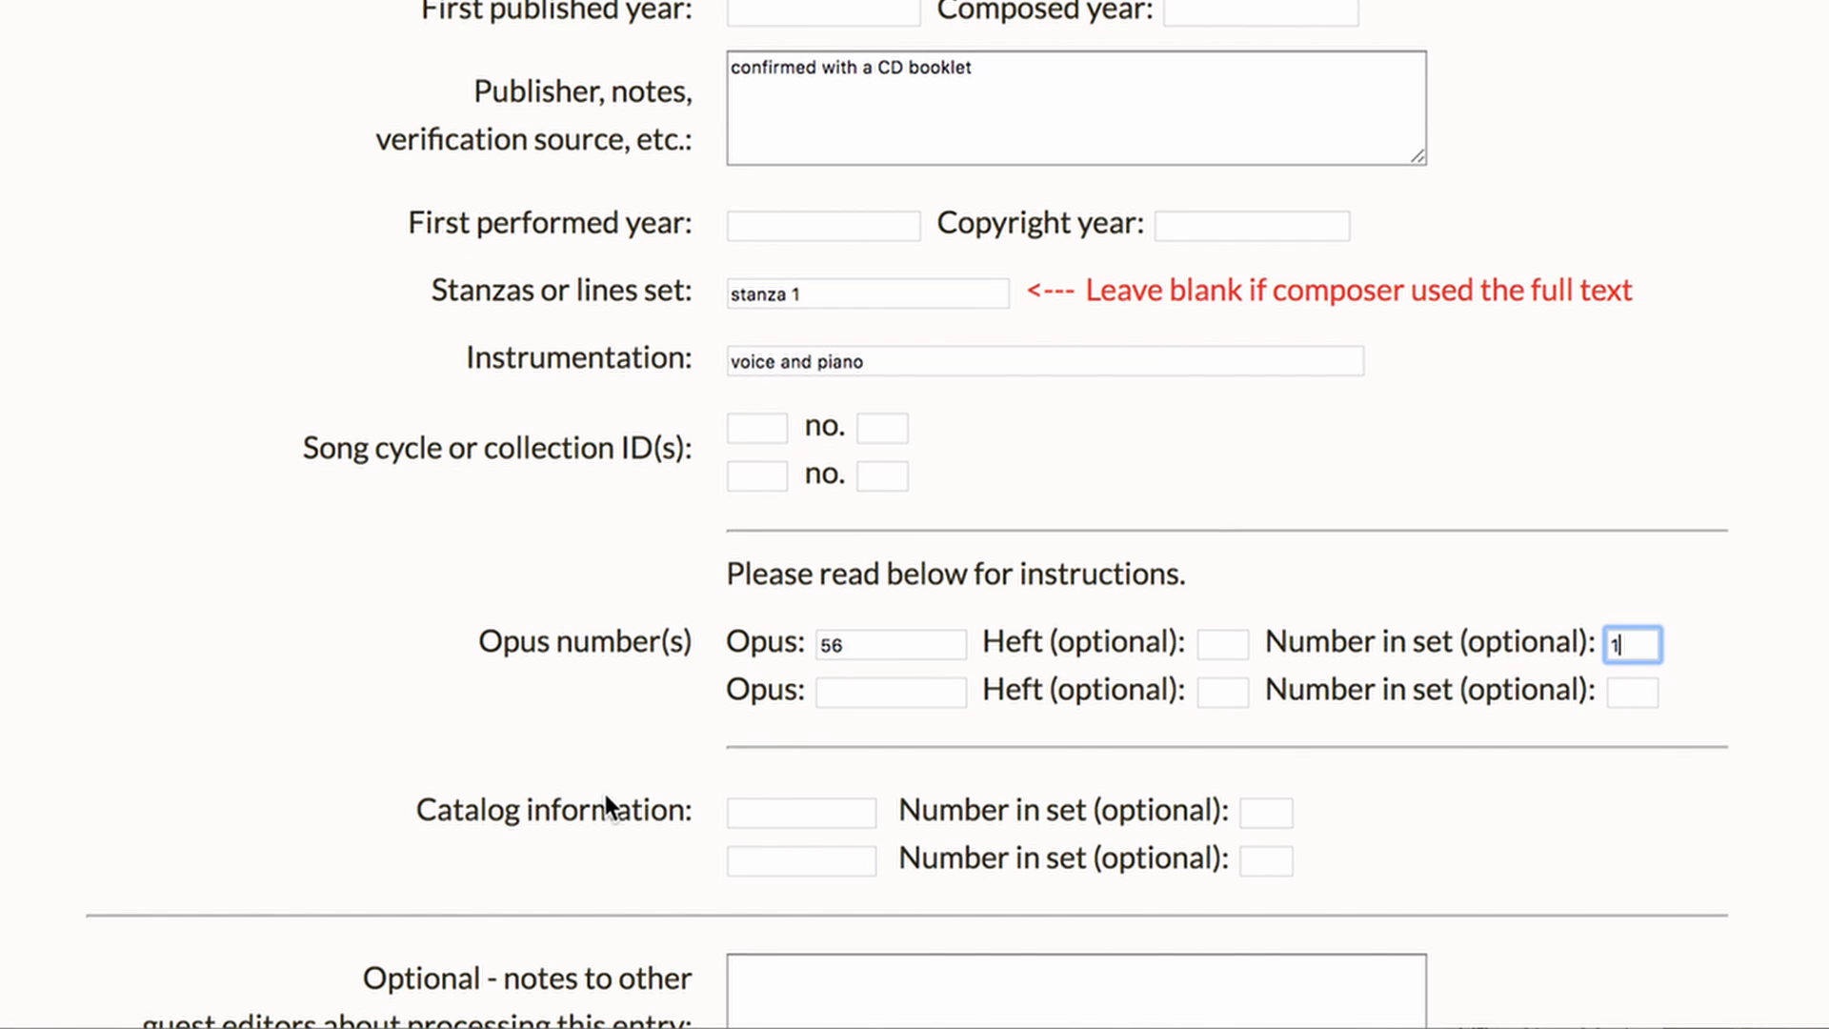
scroll(605, 796, "down", 1)
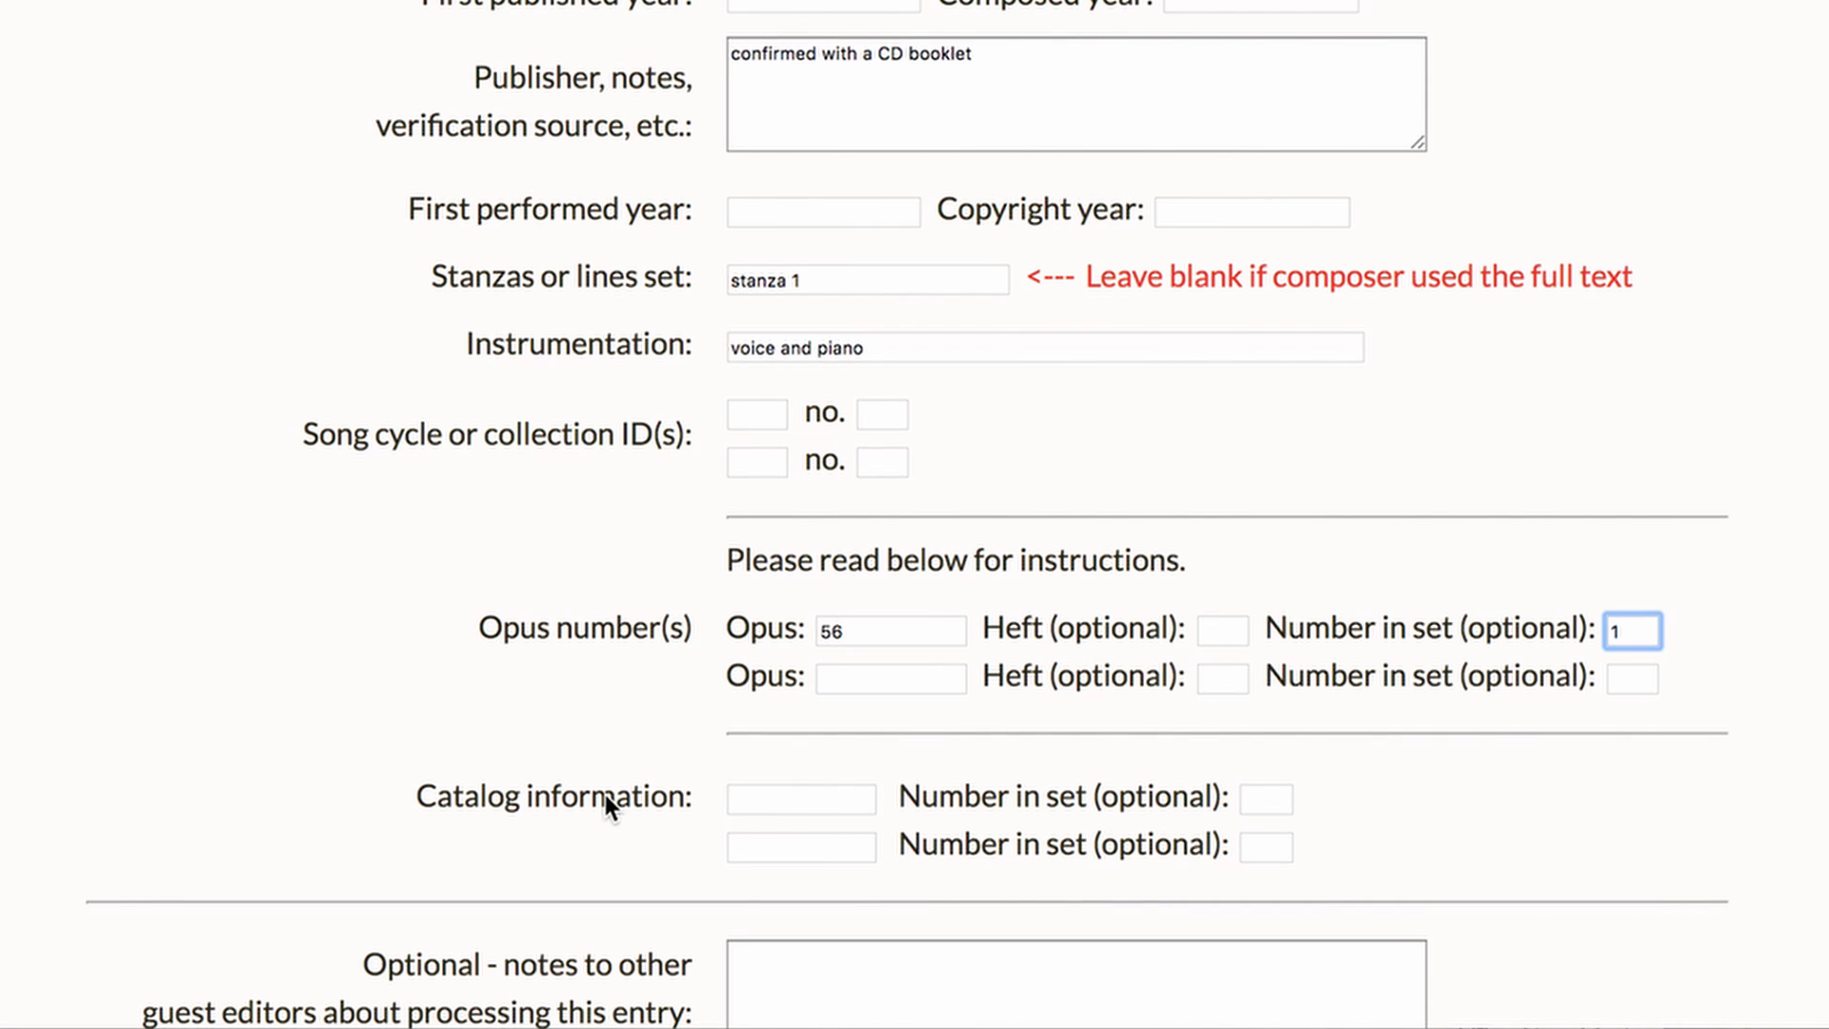
scroll(606, 795, "down", 2)
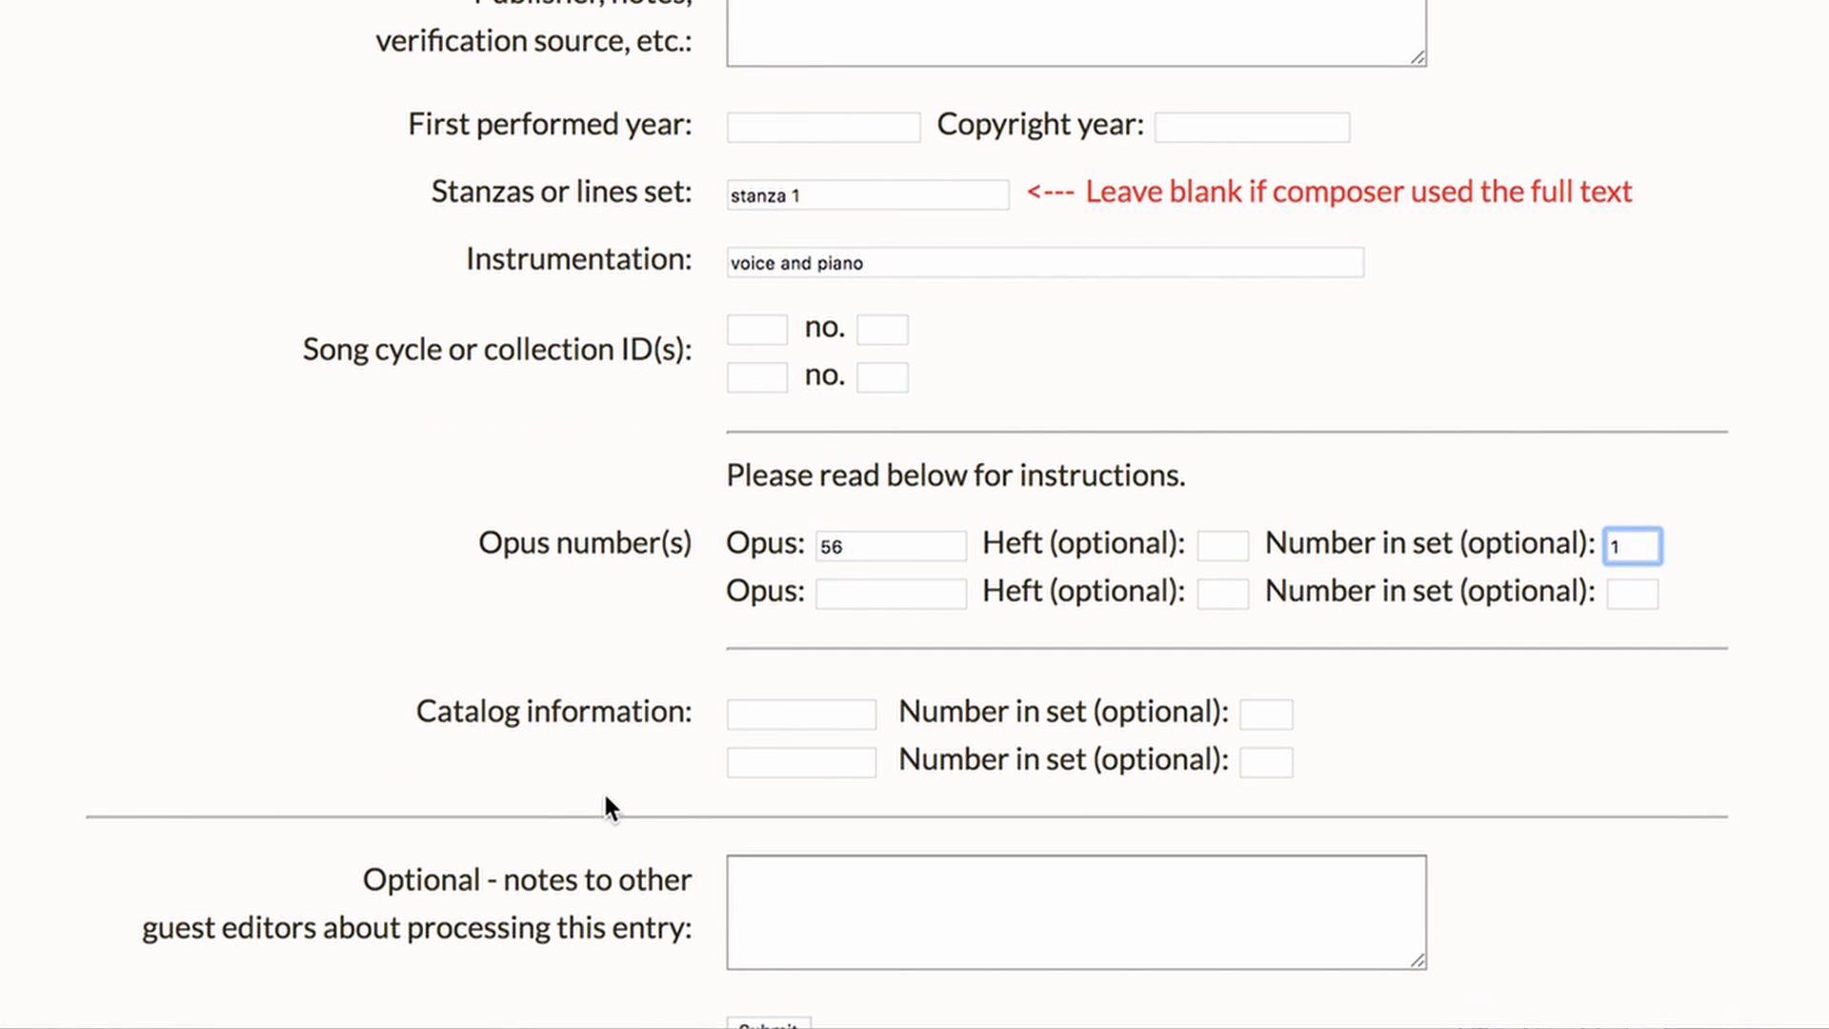
scroll(607, 798, "down", 1)
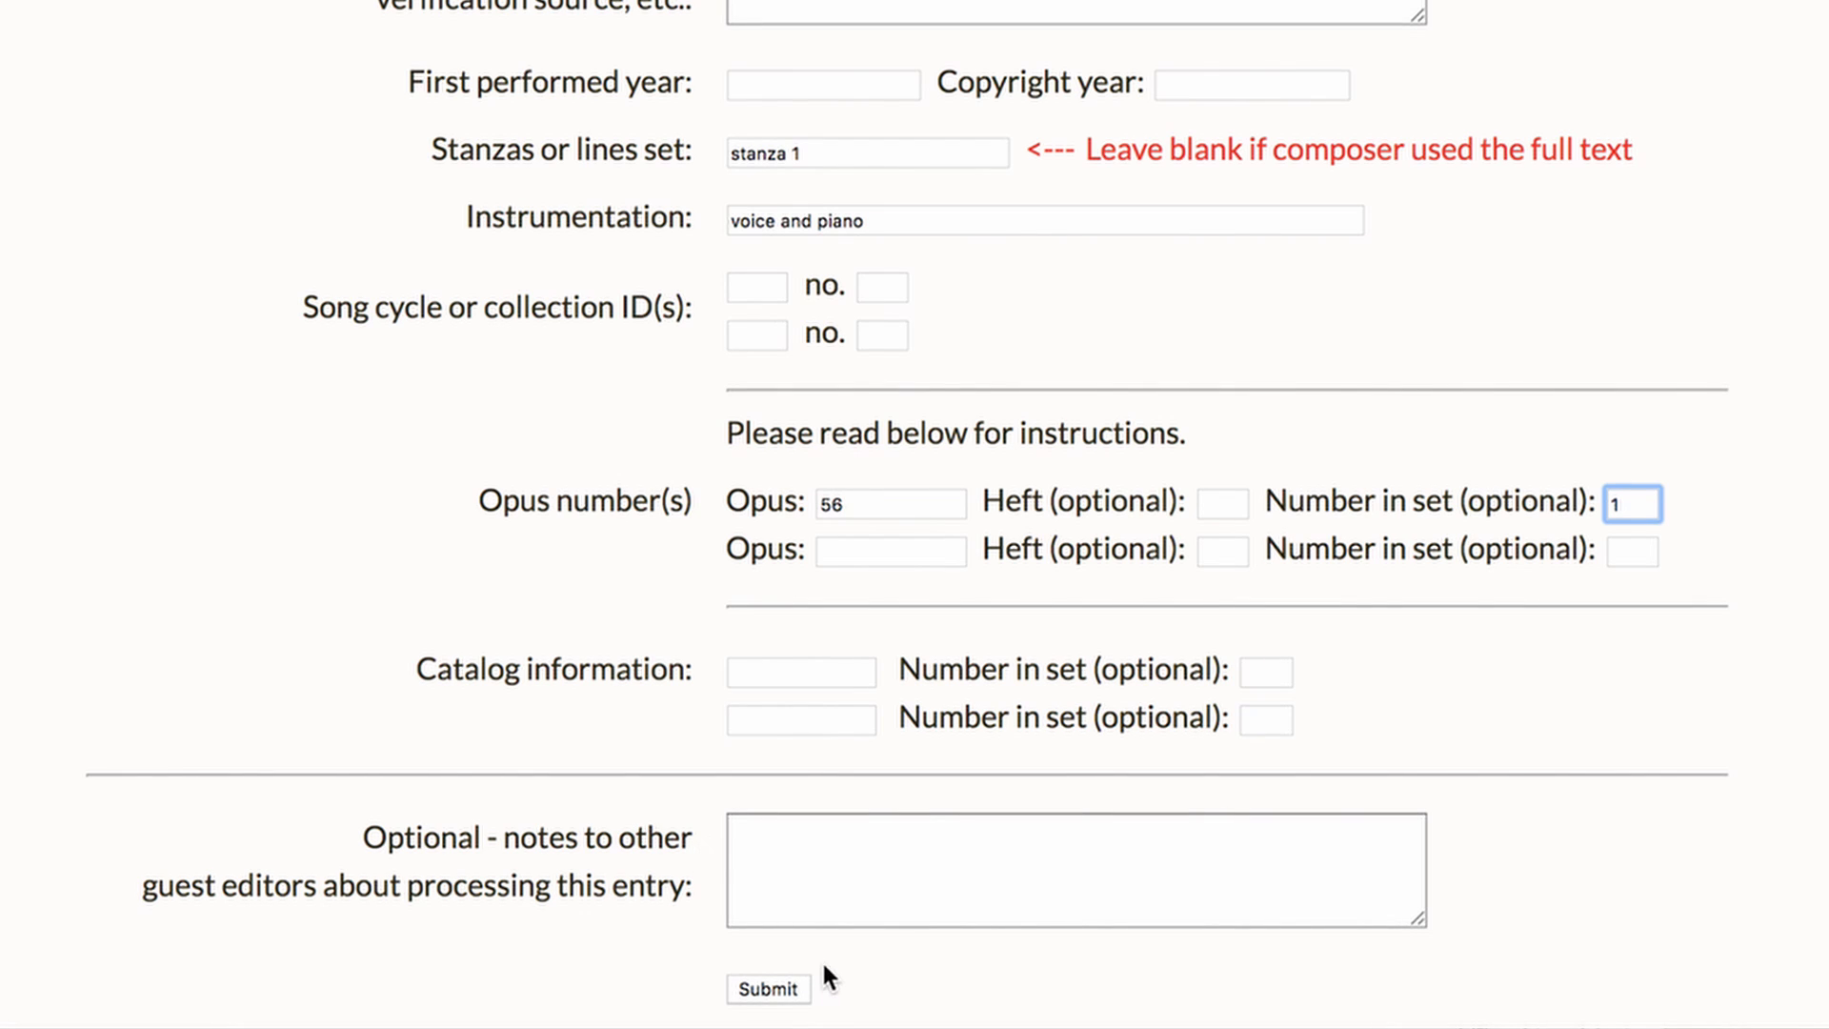
left_click(754, 964)
left_click_drag(802, 961, 909, 1024)
scroll(914, 515, "down", 8)
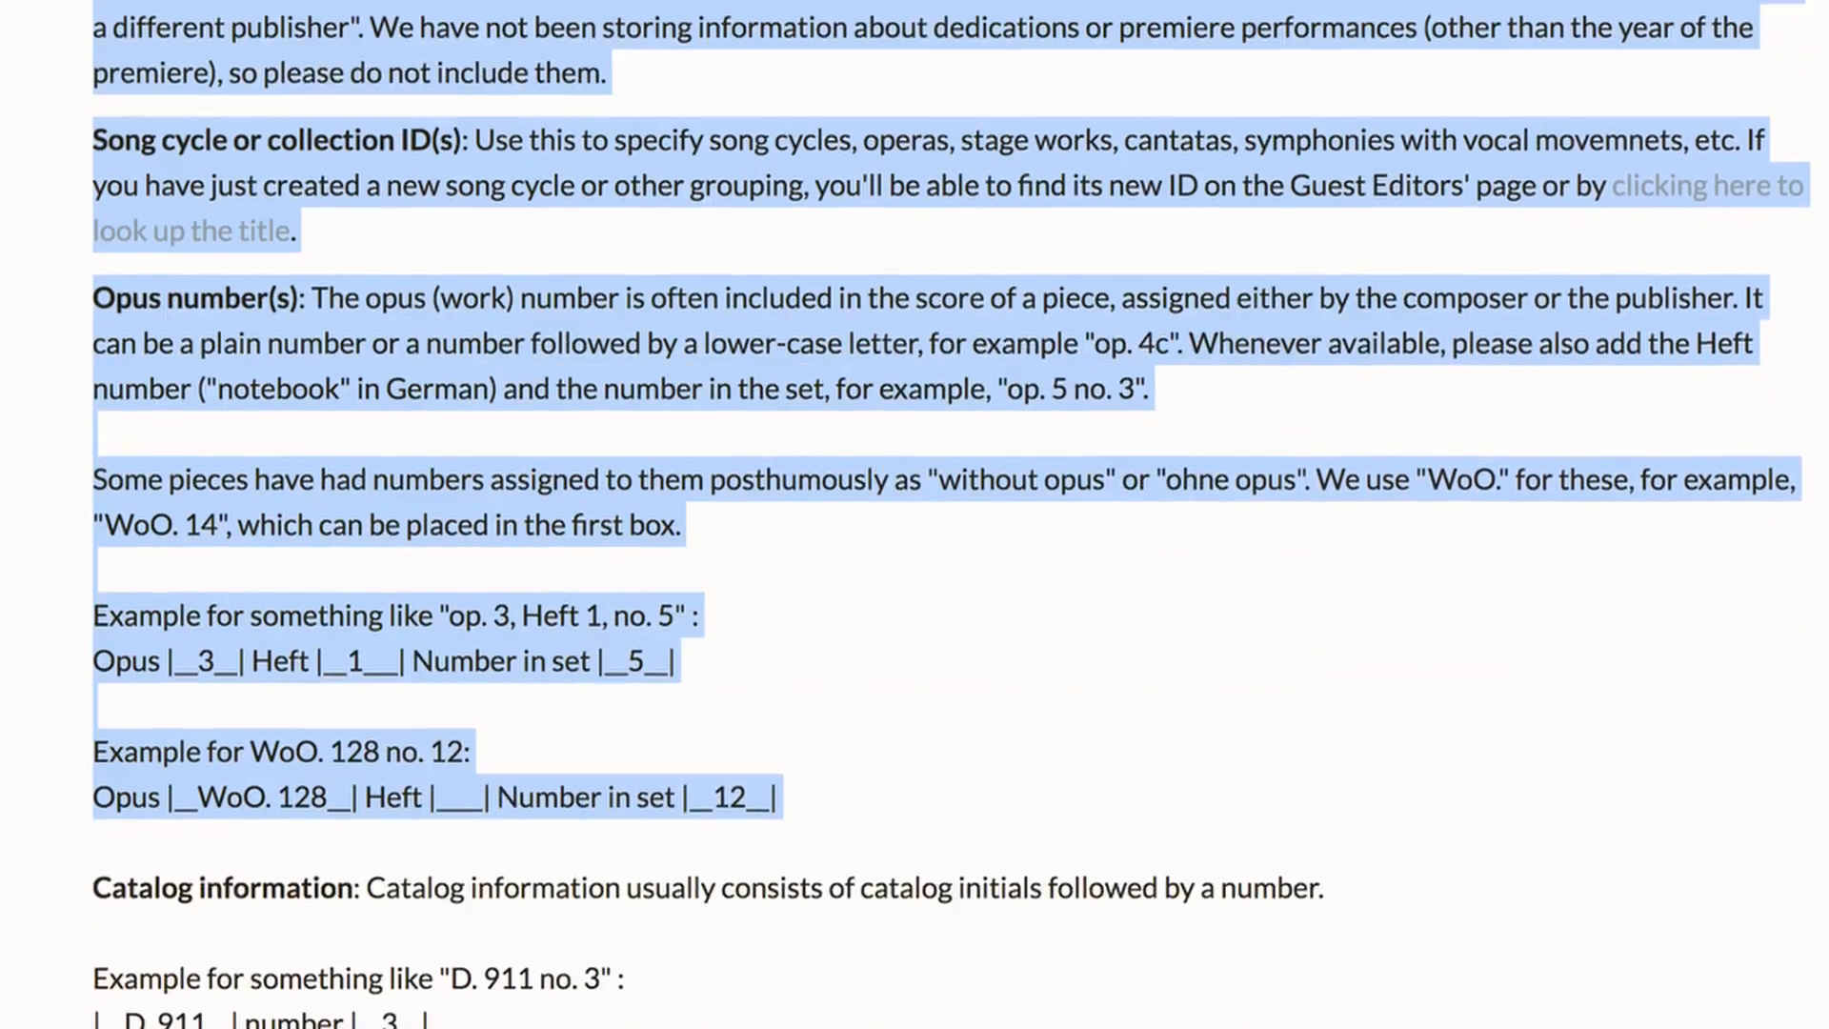
scroll(914, 514, "up", 12)
scroll(943, 771, "up", 20)
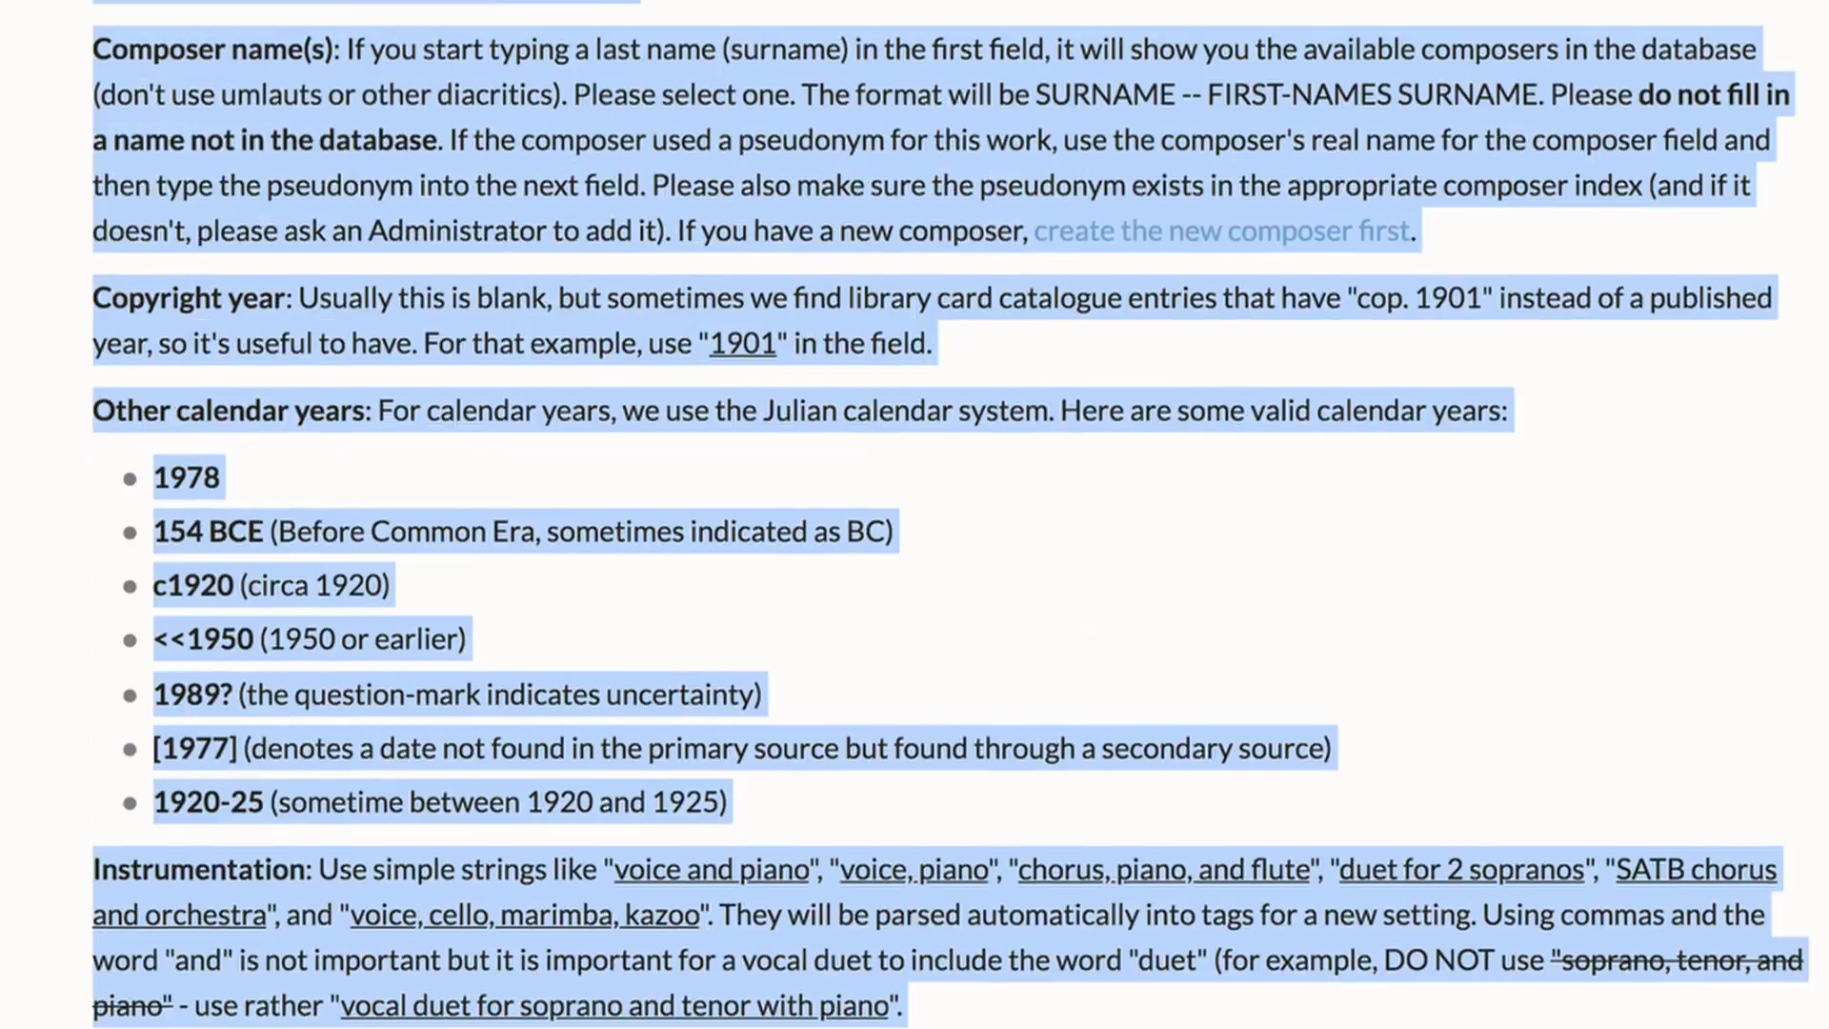
scroll(943, 773, "up", 2)
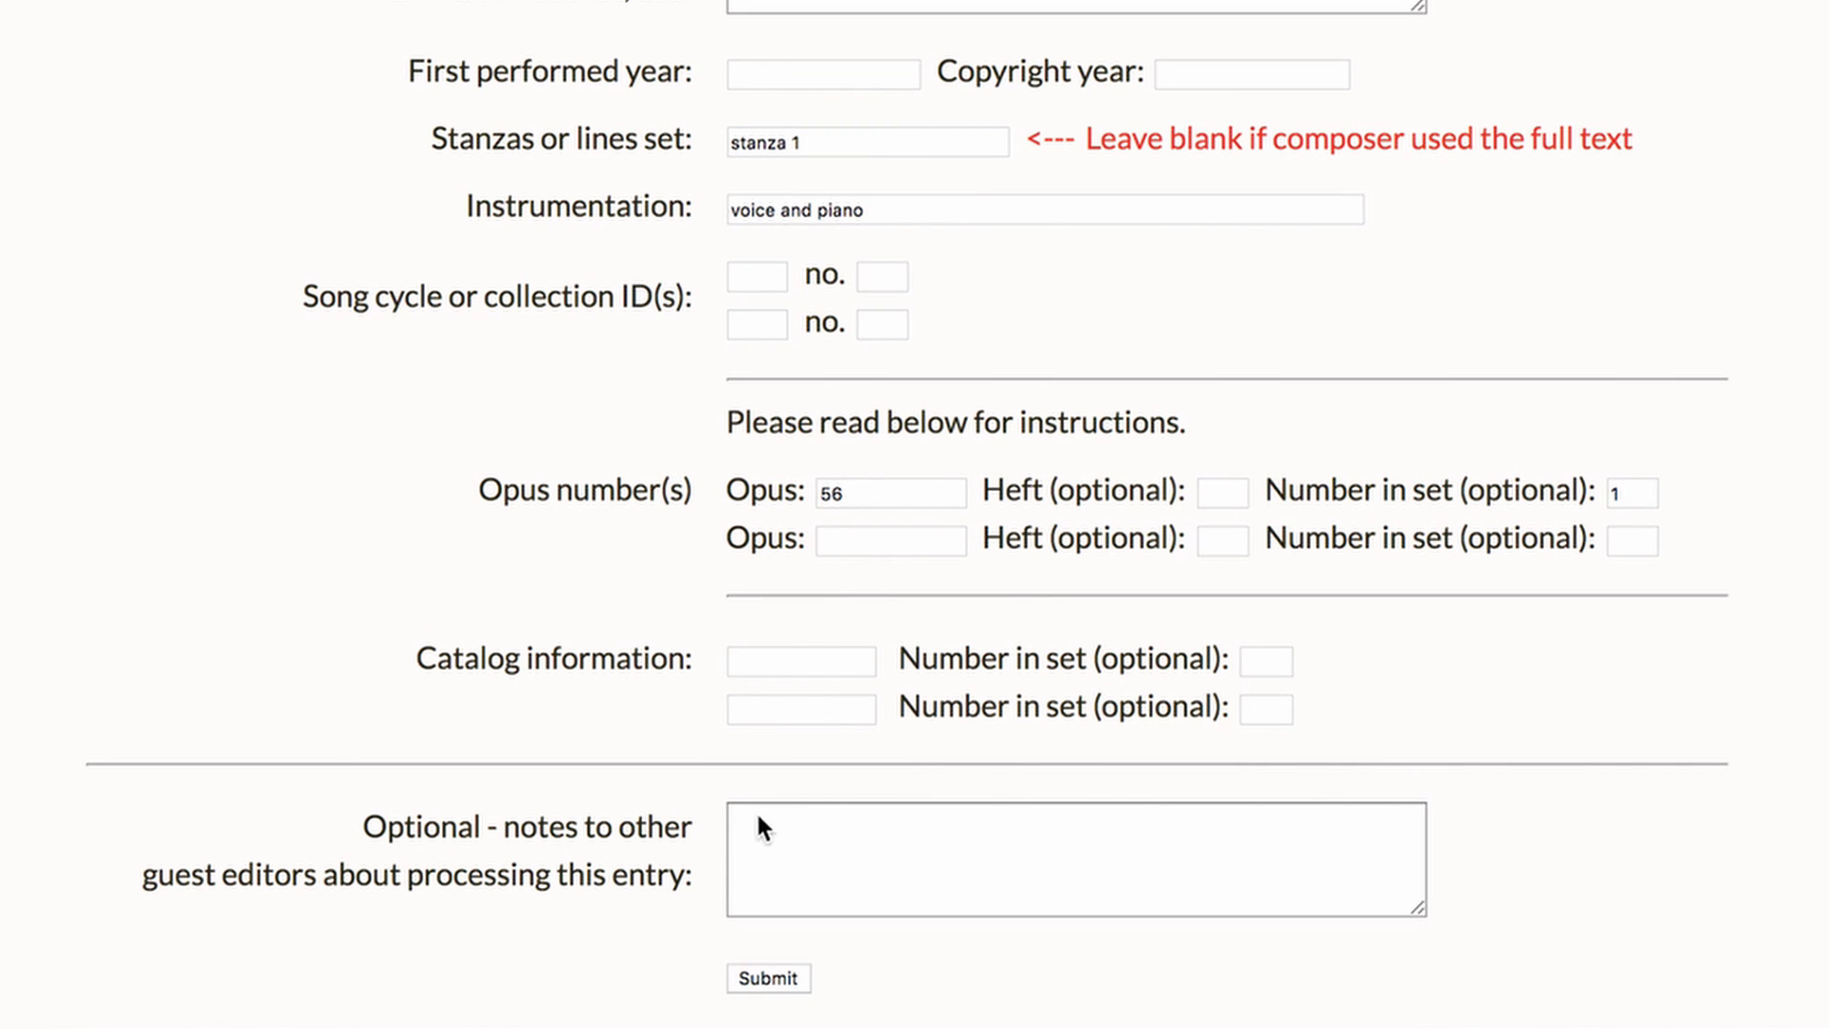
Submit the new setting form and open the resulting submission entry
left_click(762, 991)
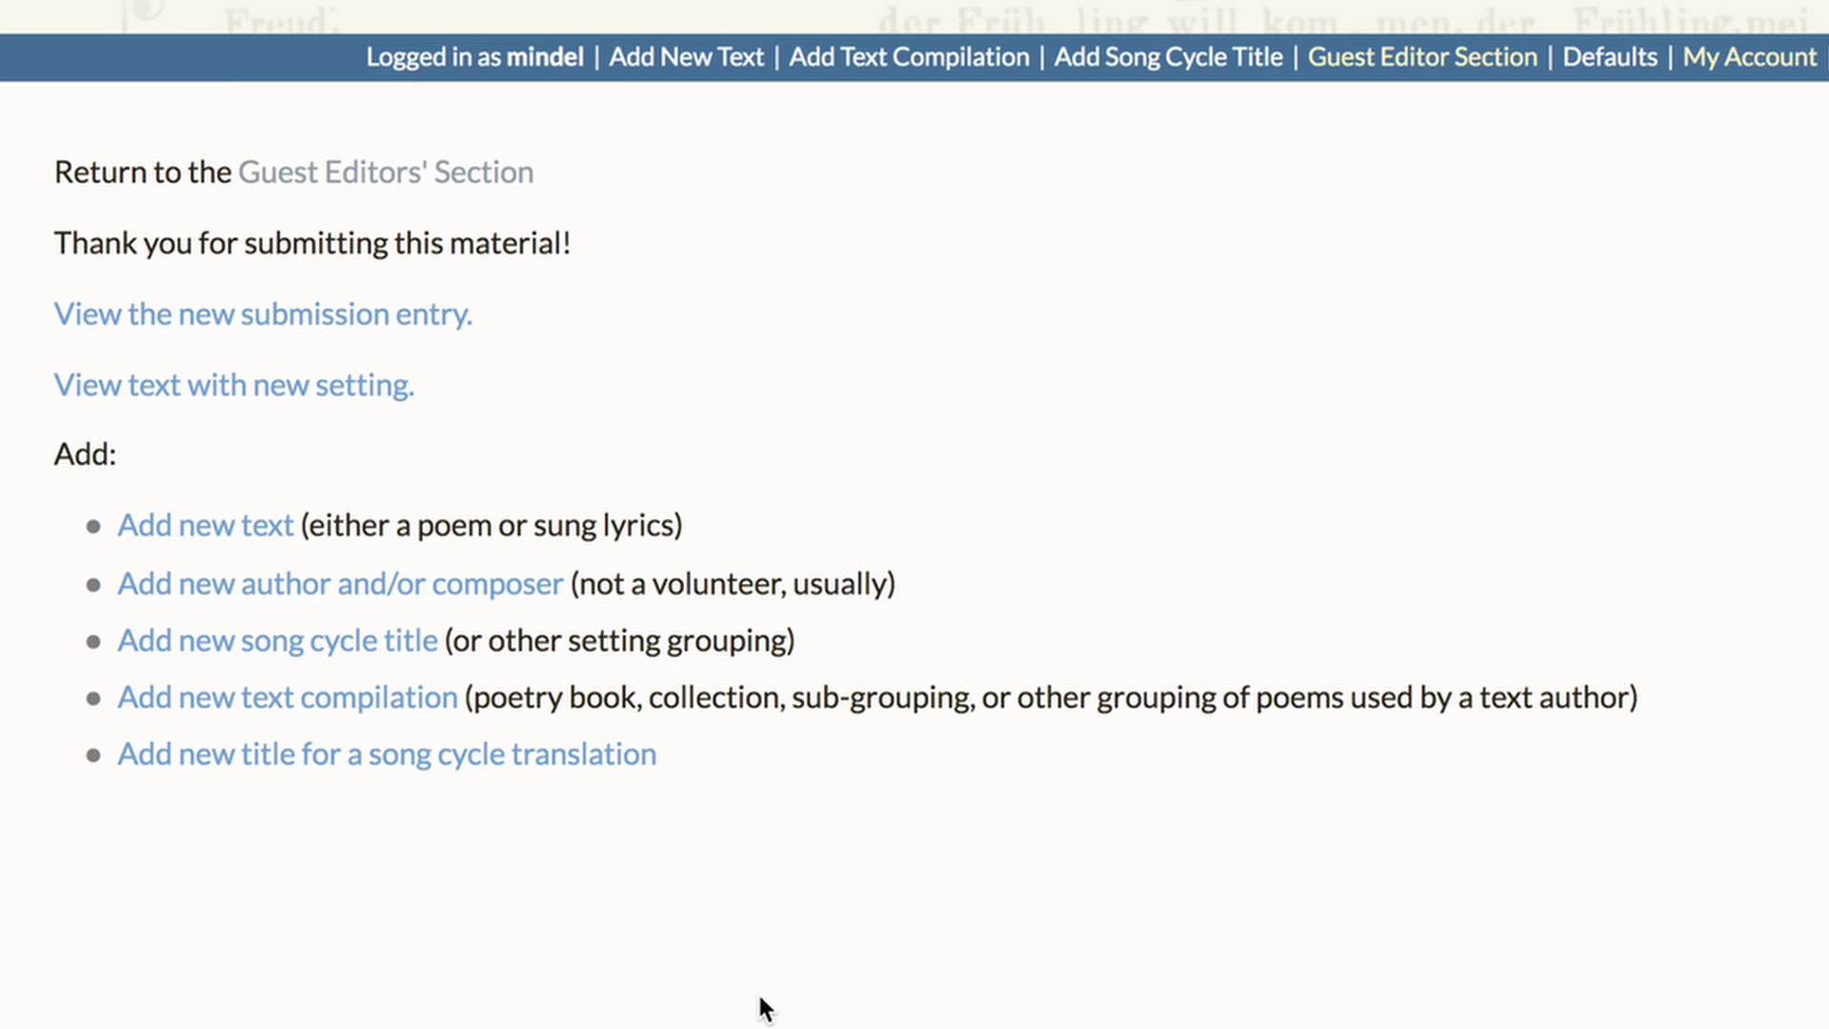
left_click(409, 325)
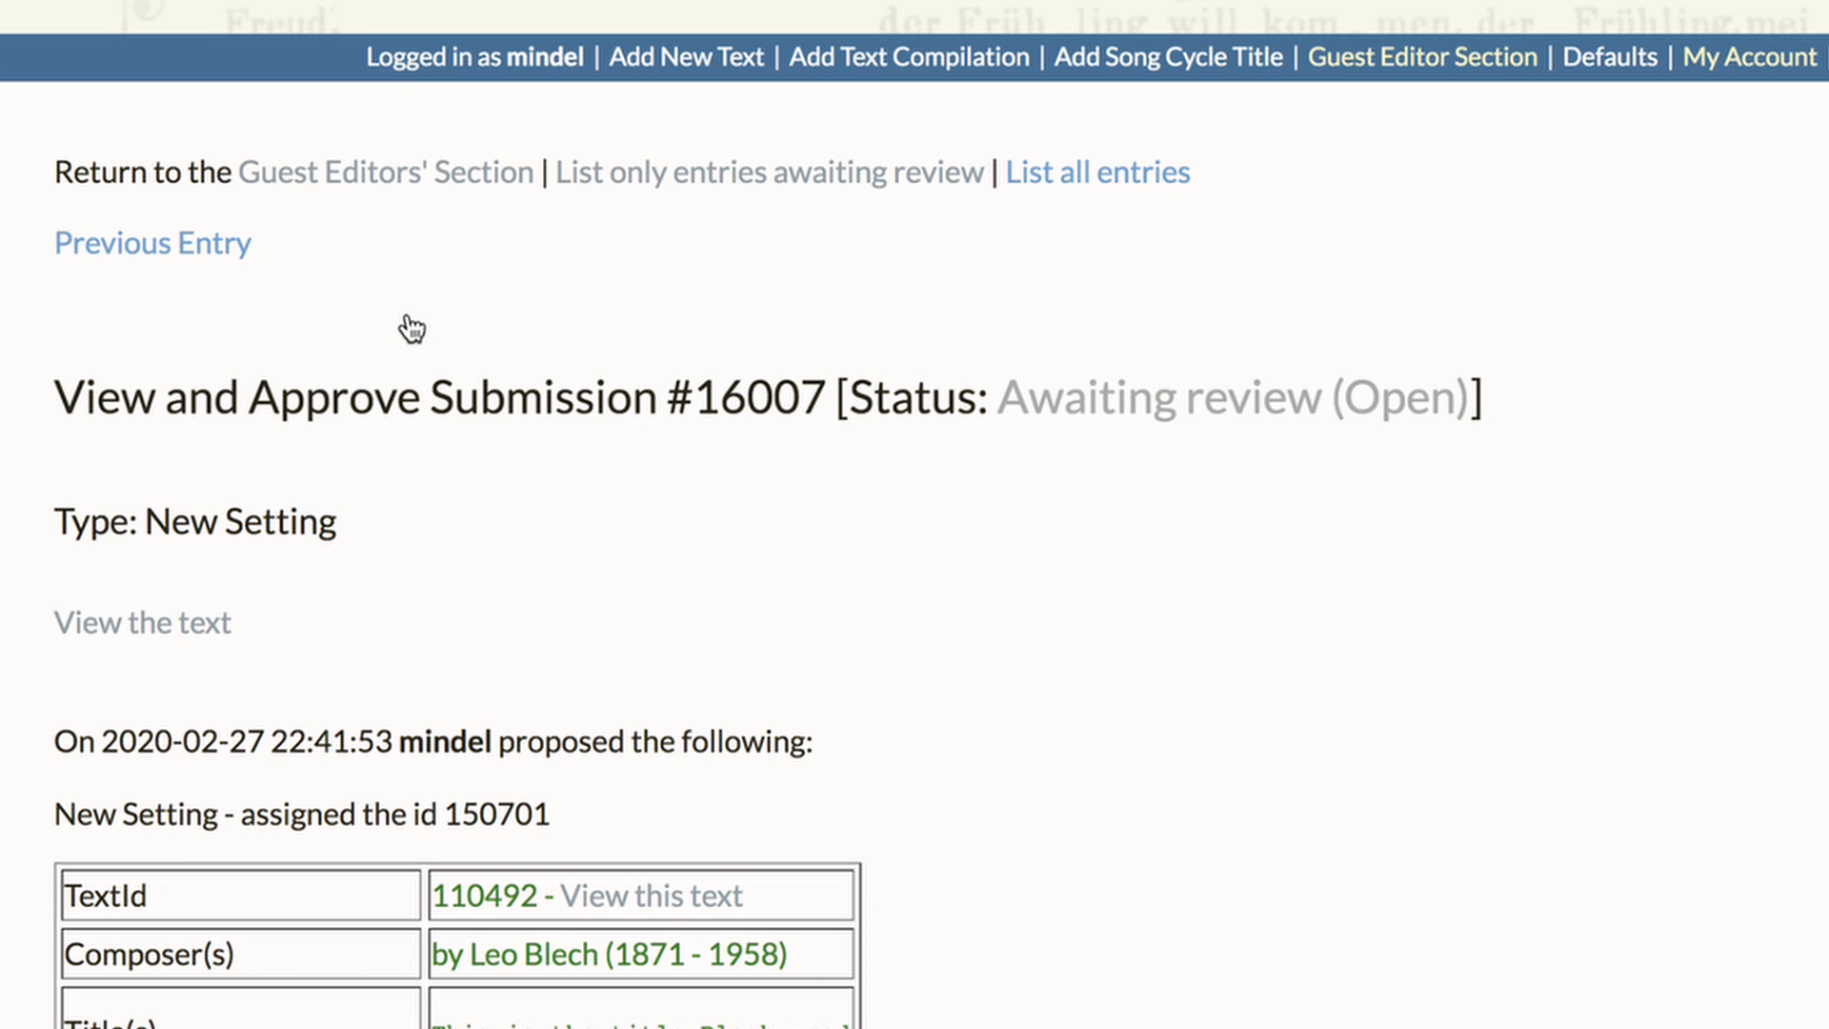
Review the submitted setting's details table and the entry-marking options beneath it
scroll(412, 329, "down", 5)
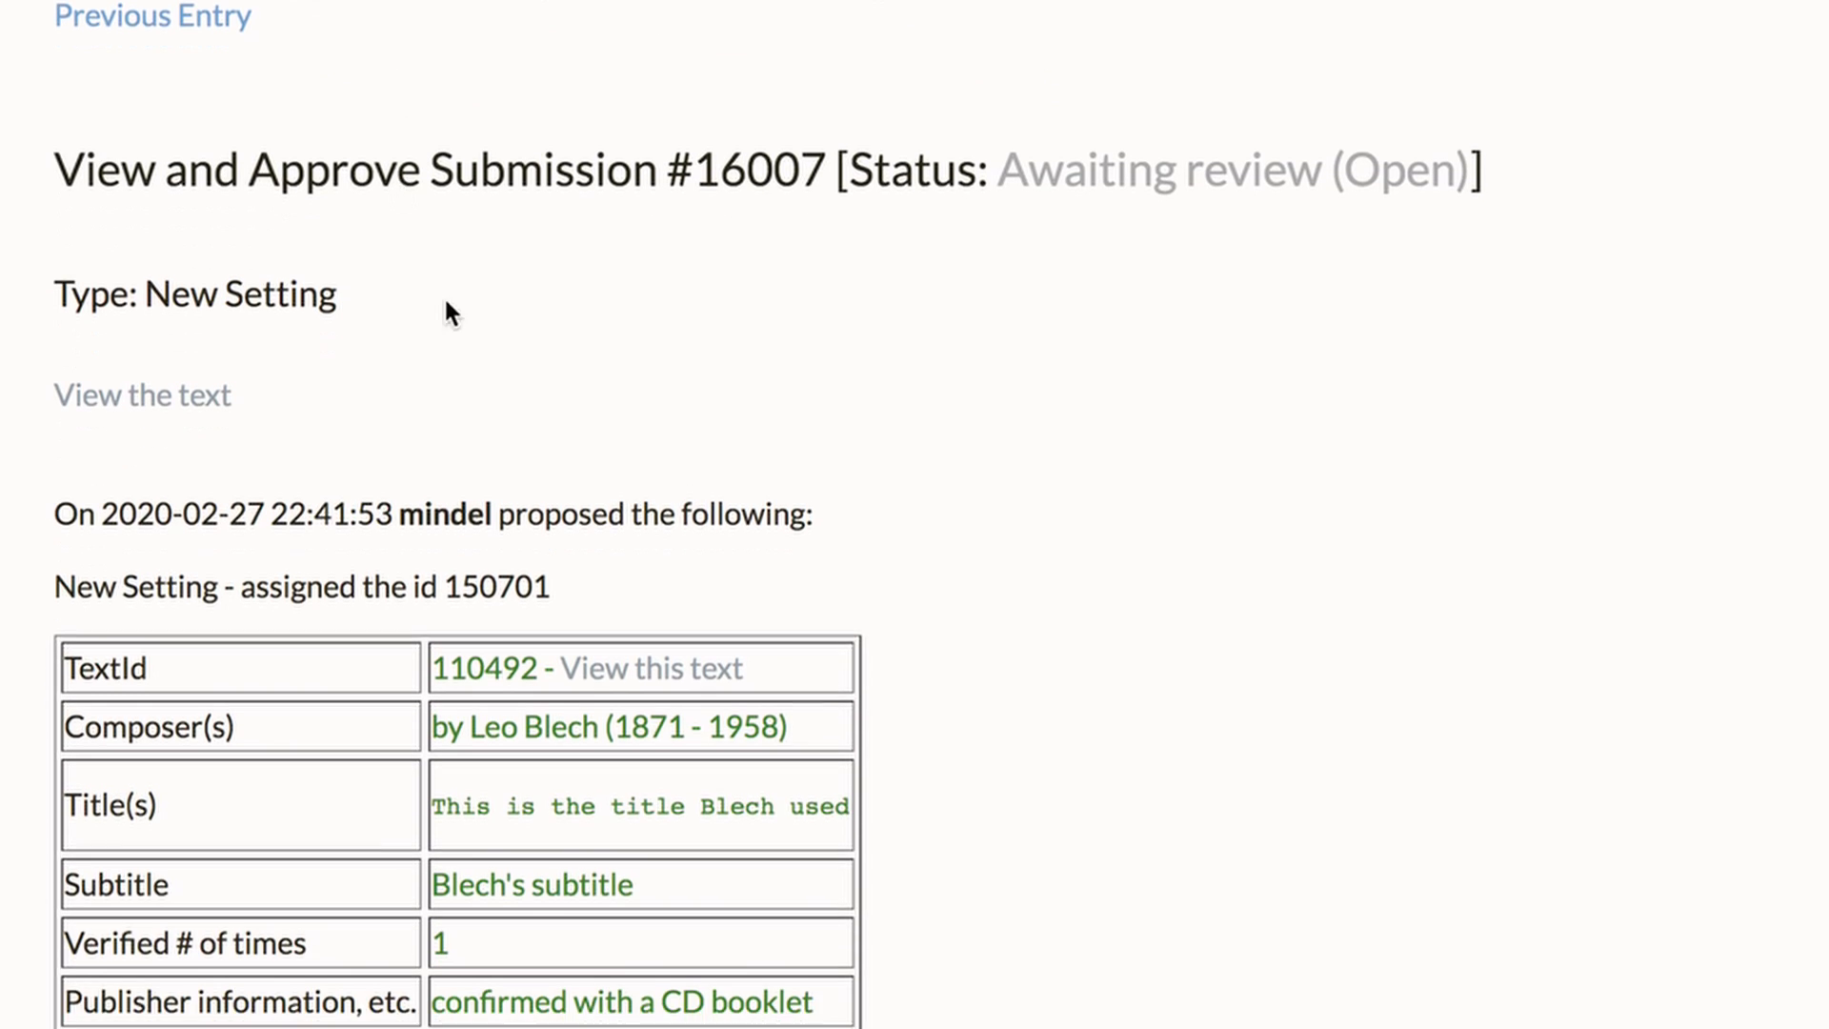
scroll(74, 645, "down", 5)
left_click_drag(63, 433, 844, 962)
left_click(1024, 875)
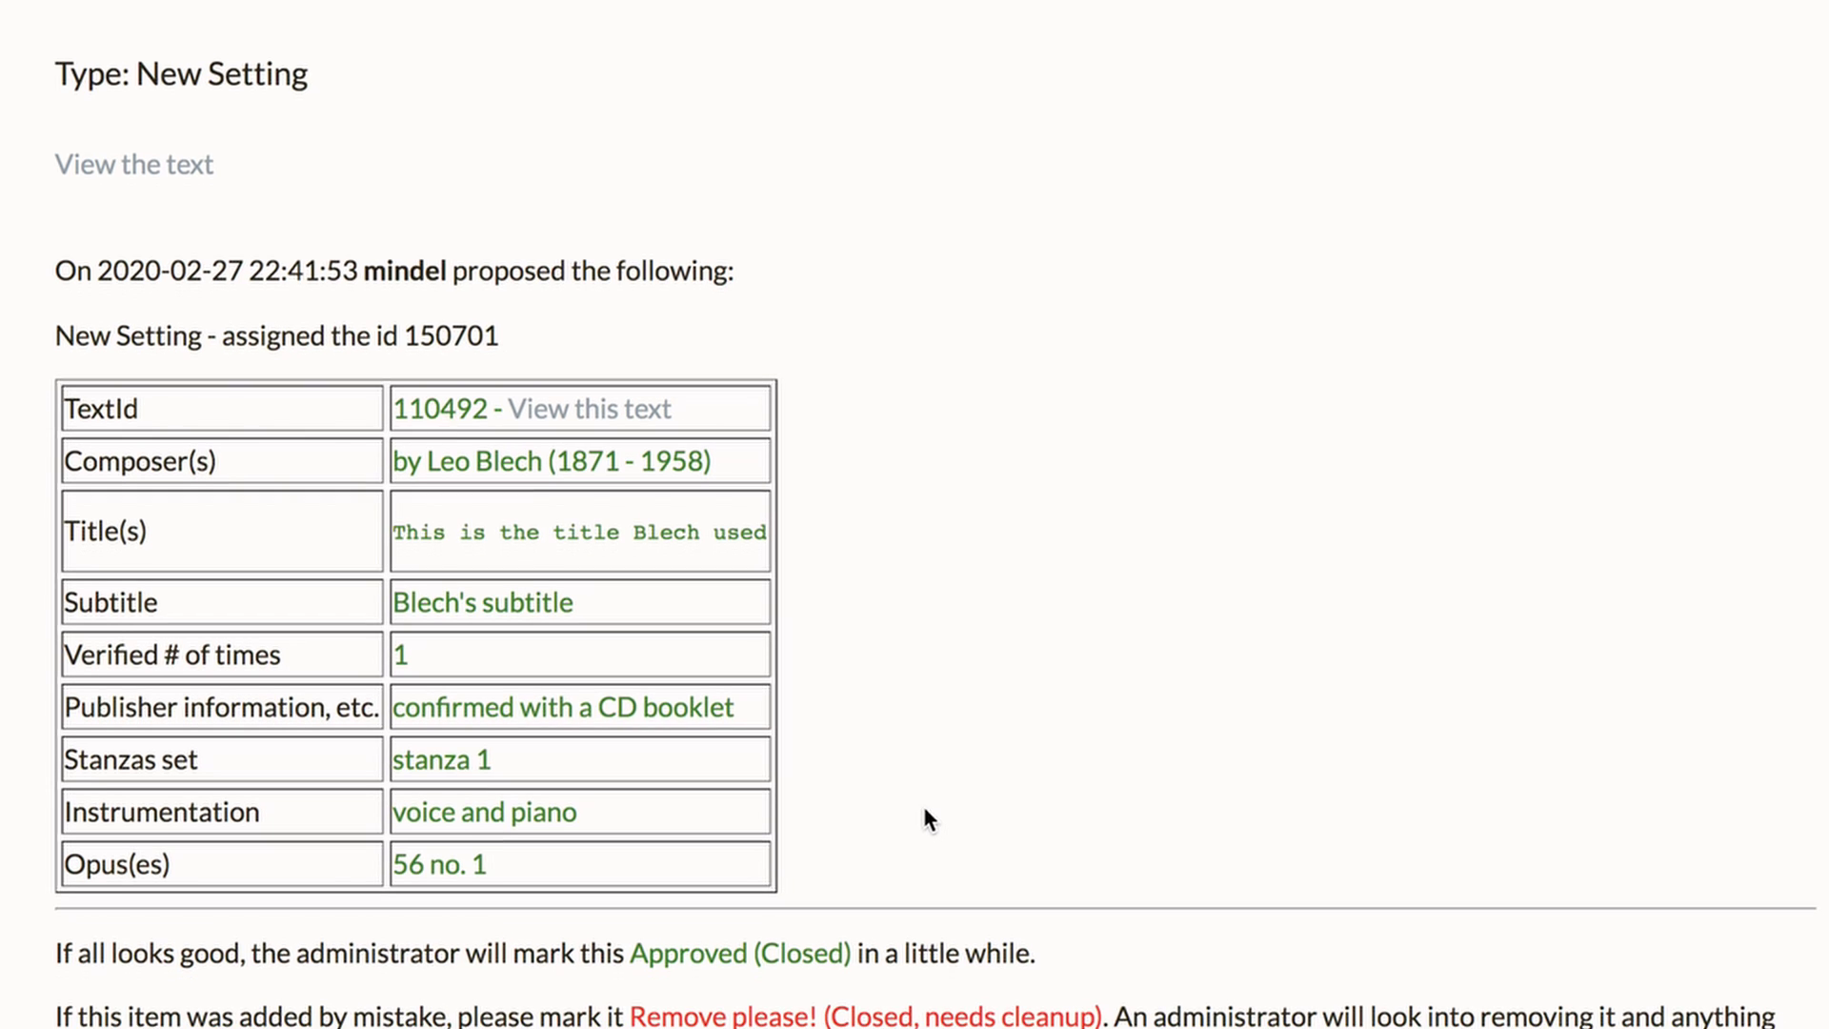
scroll(923, 806, "down", 1)
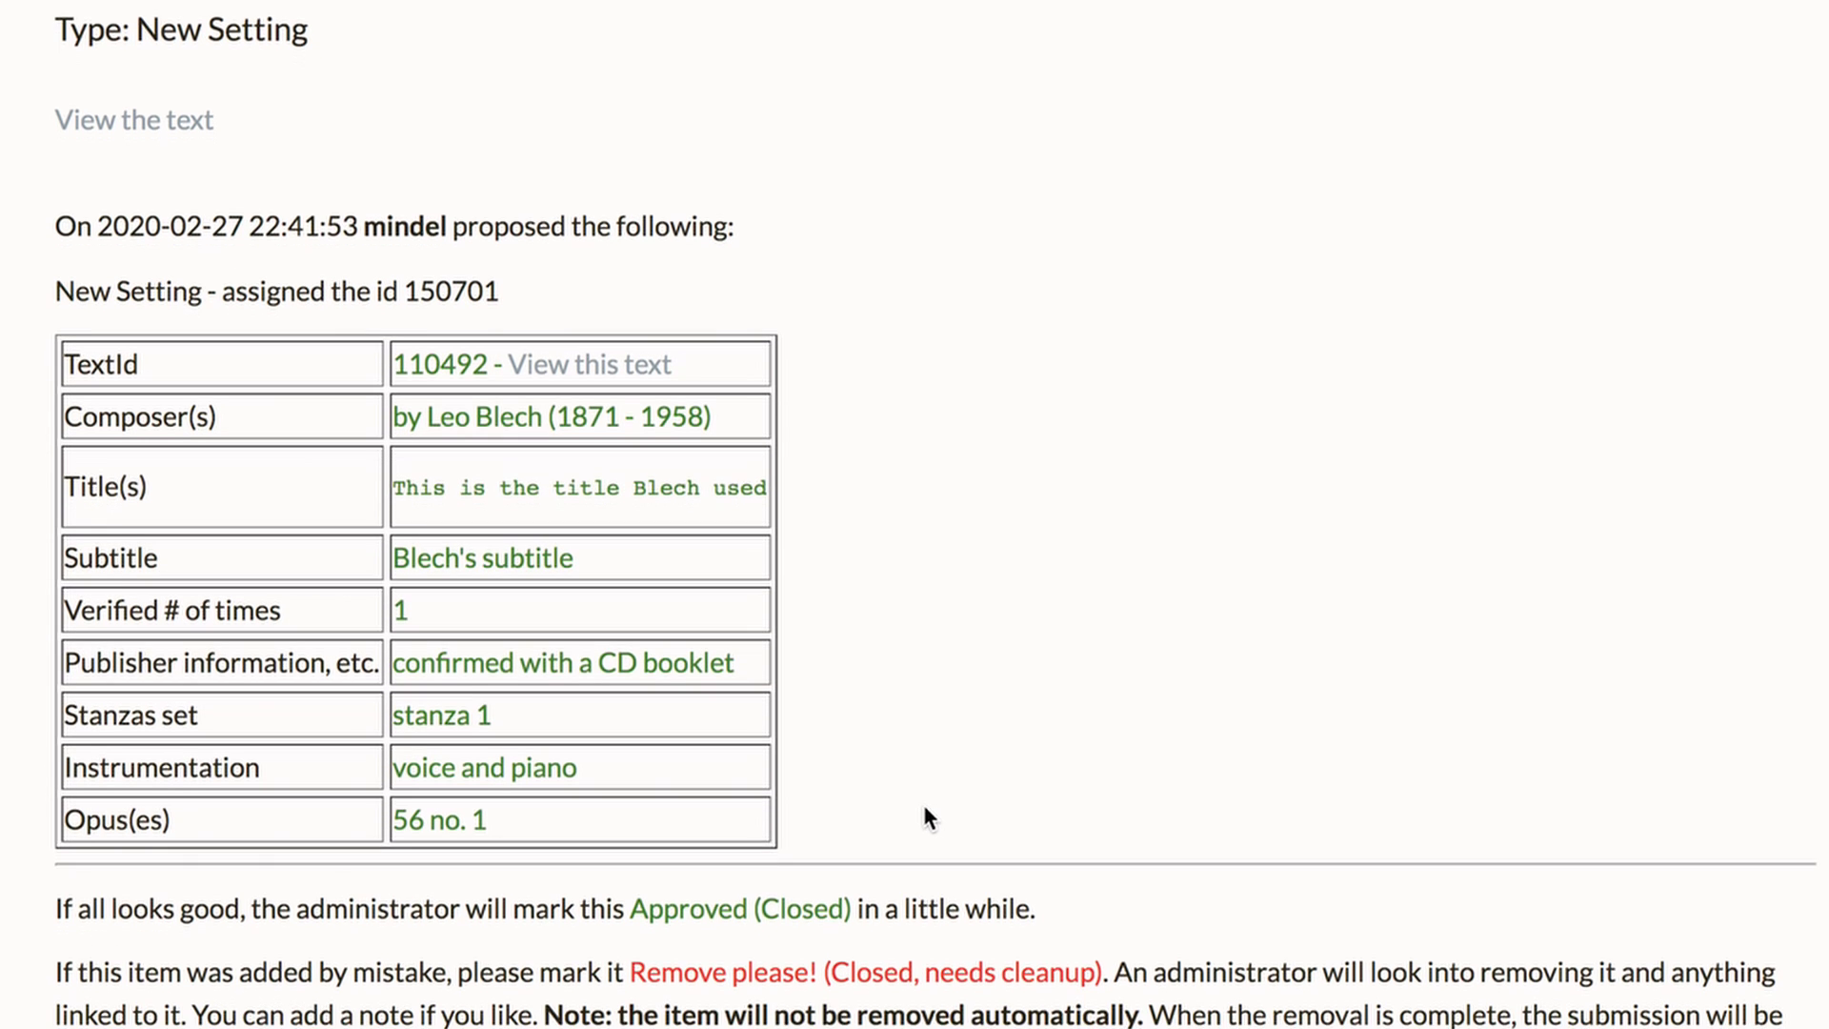
scroll(923, 815, "down", 1)
scroll(920, 806, "down", 2)
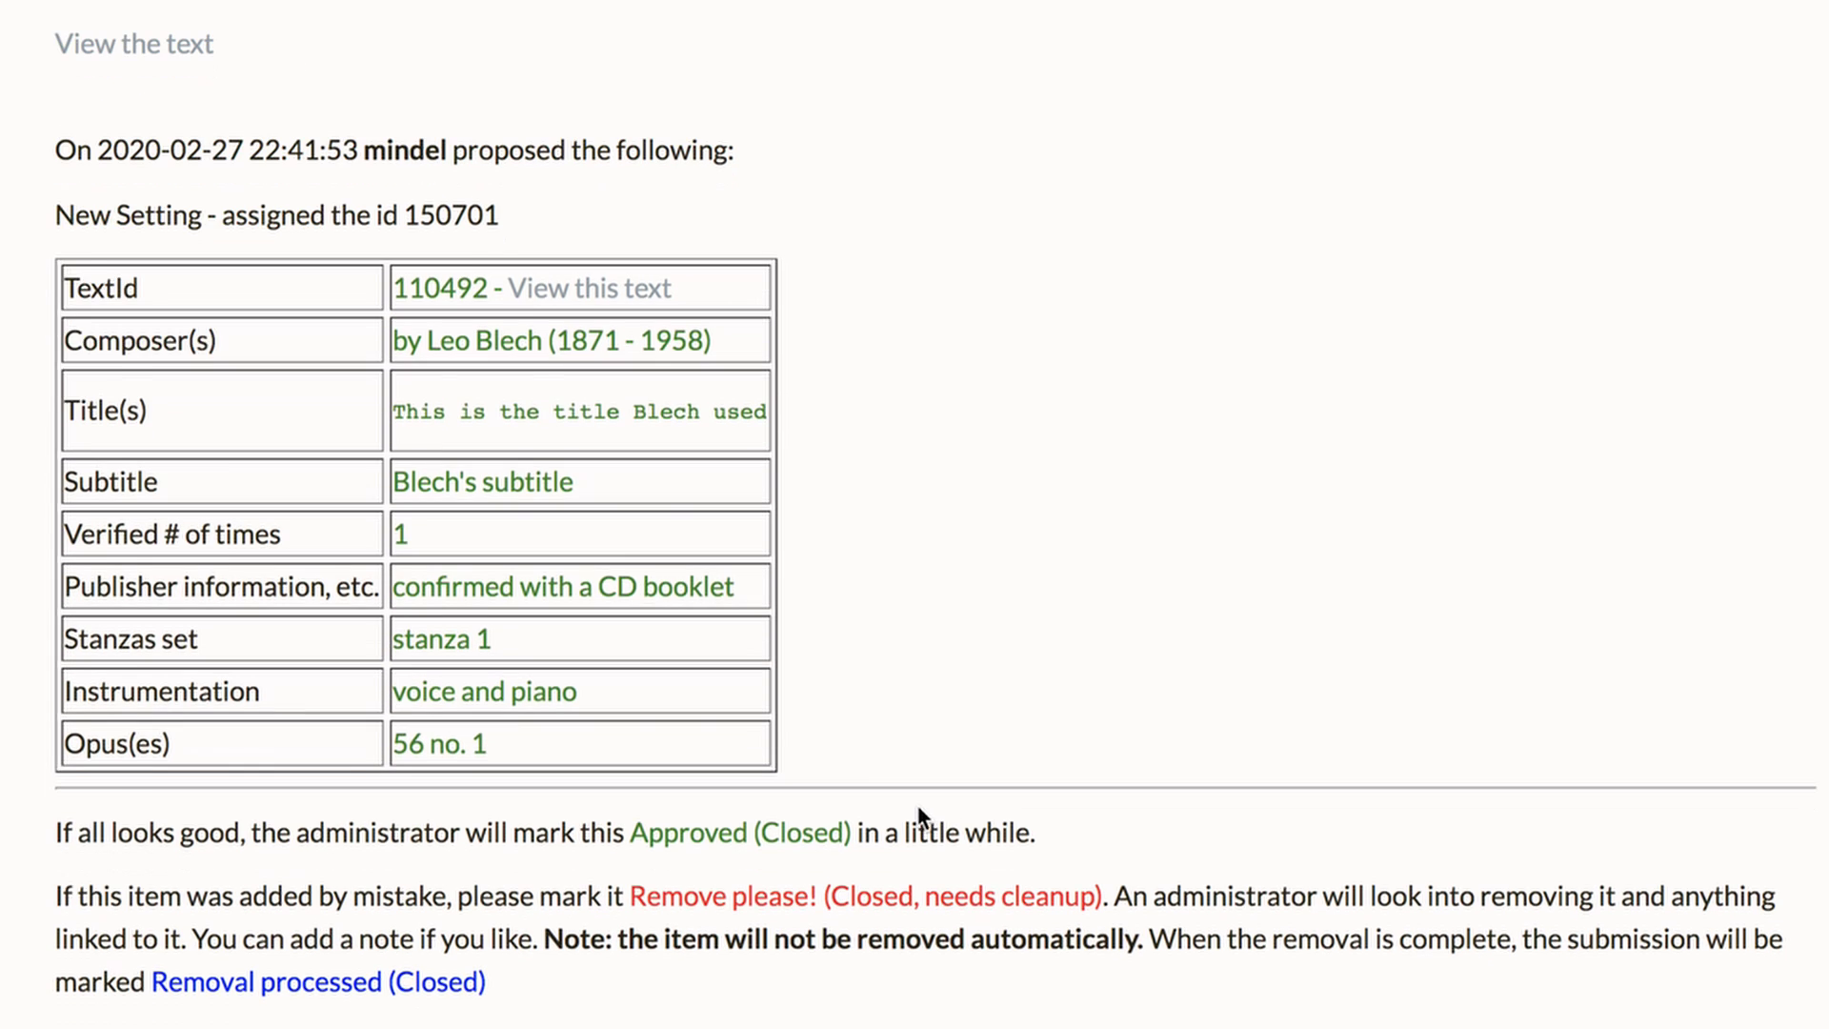
scroll(919, 817, "down", 3)
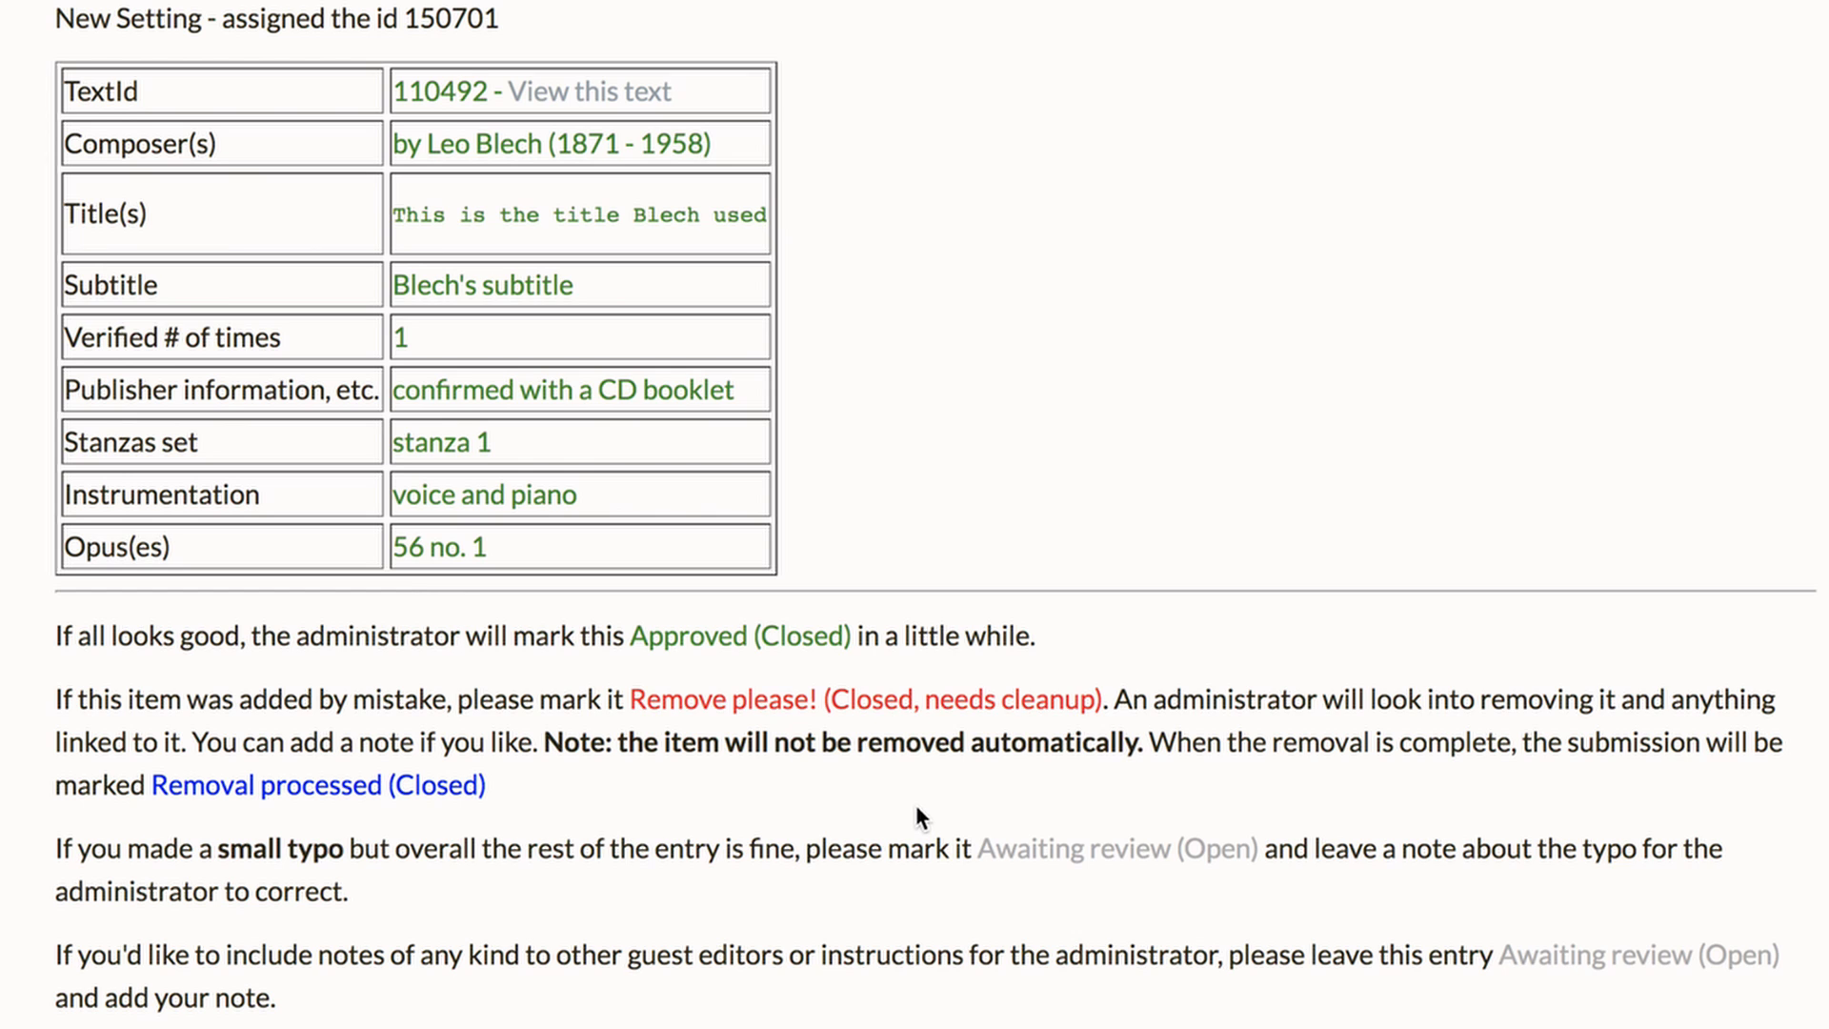
scroll(917, 811, "down", 4)
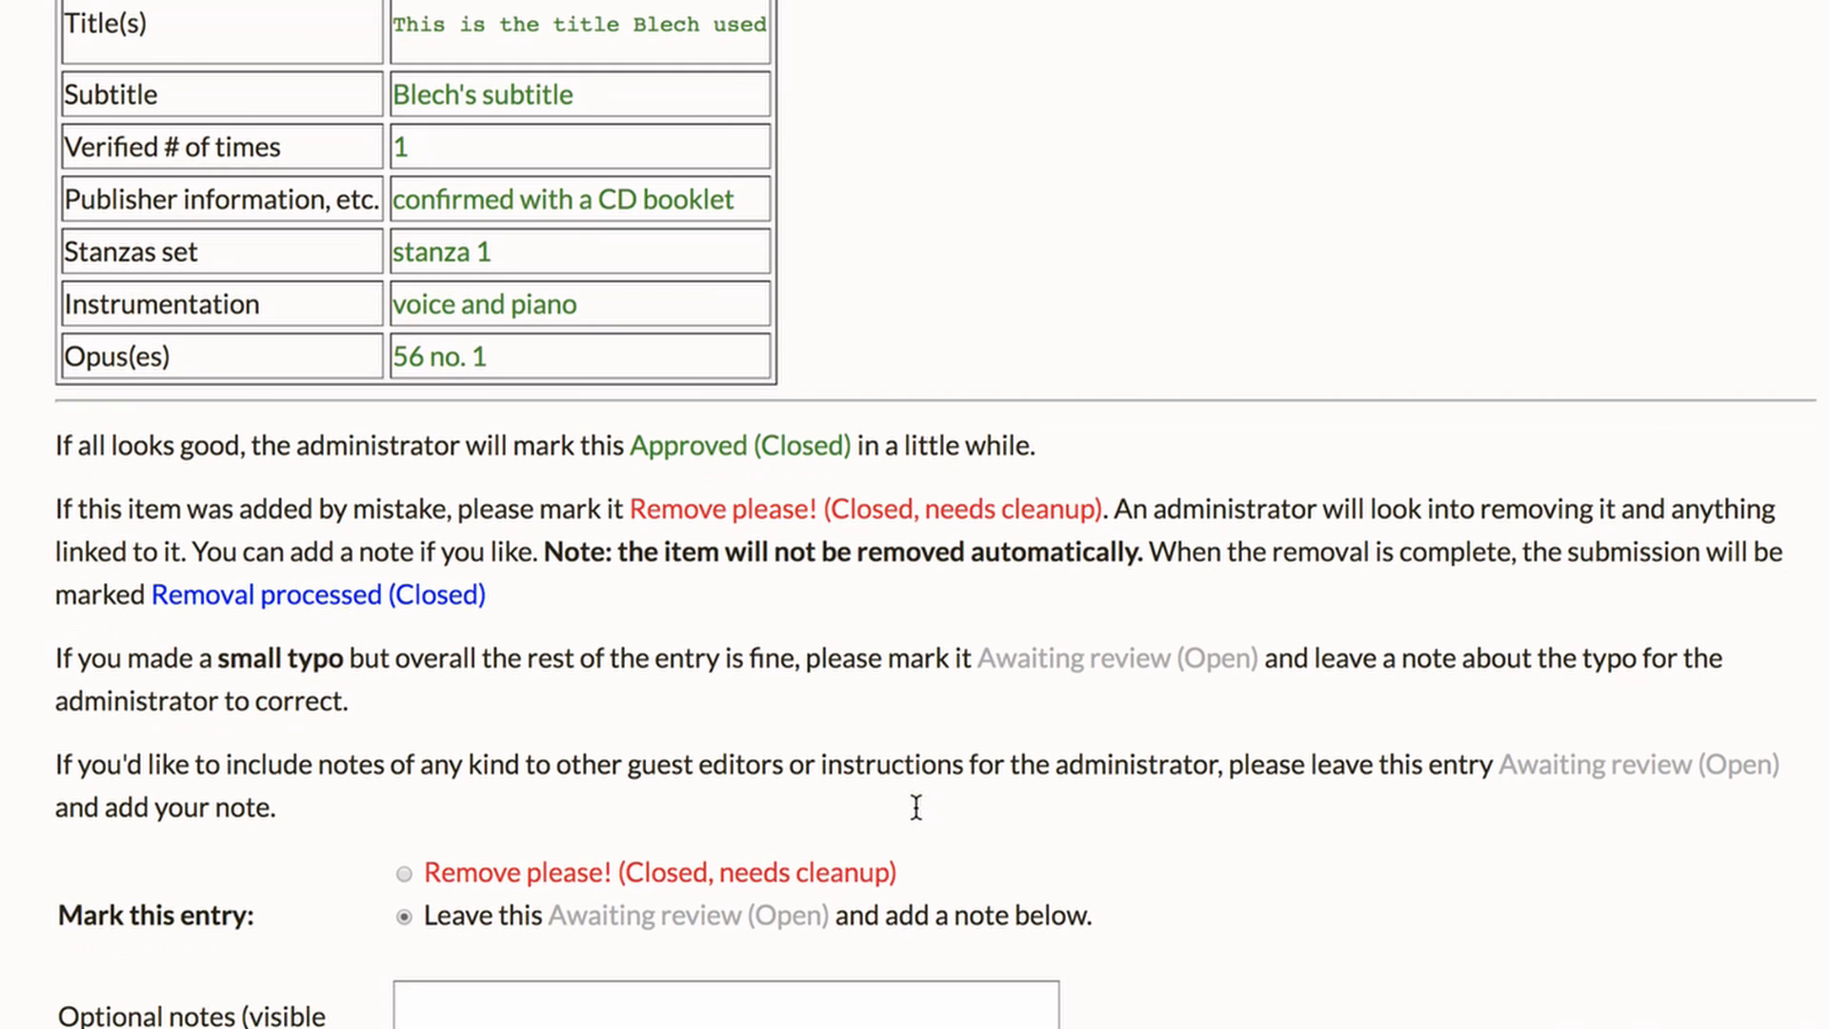
scroll(917, 808, "down", 3)
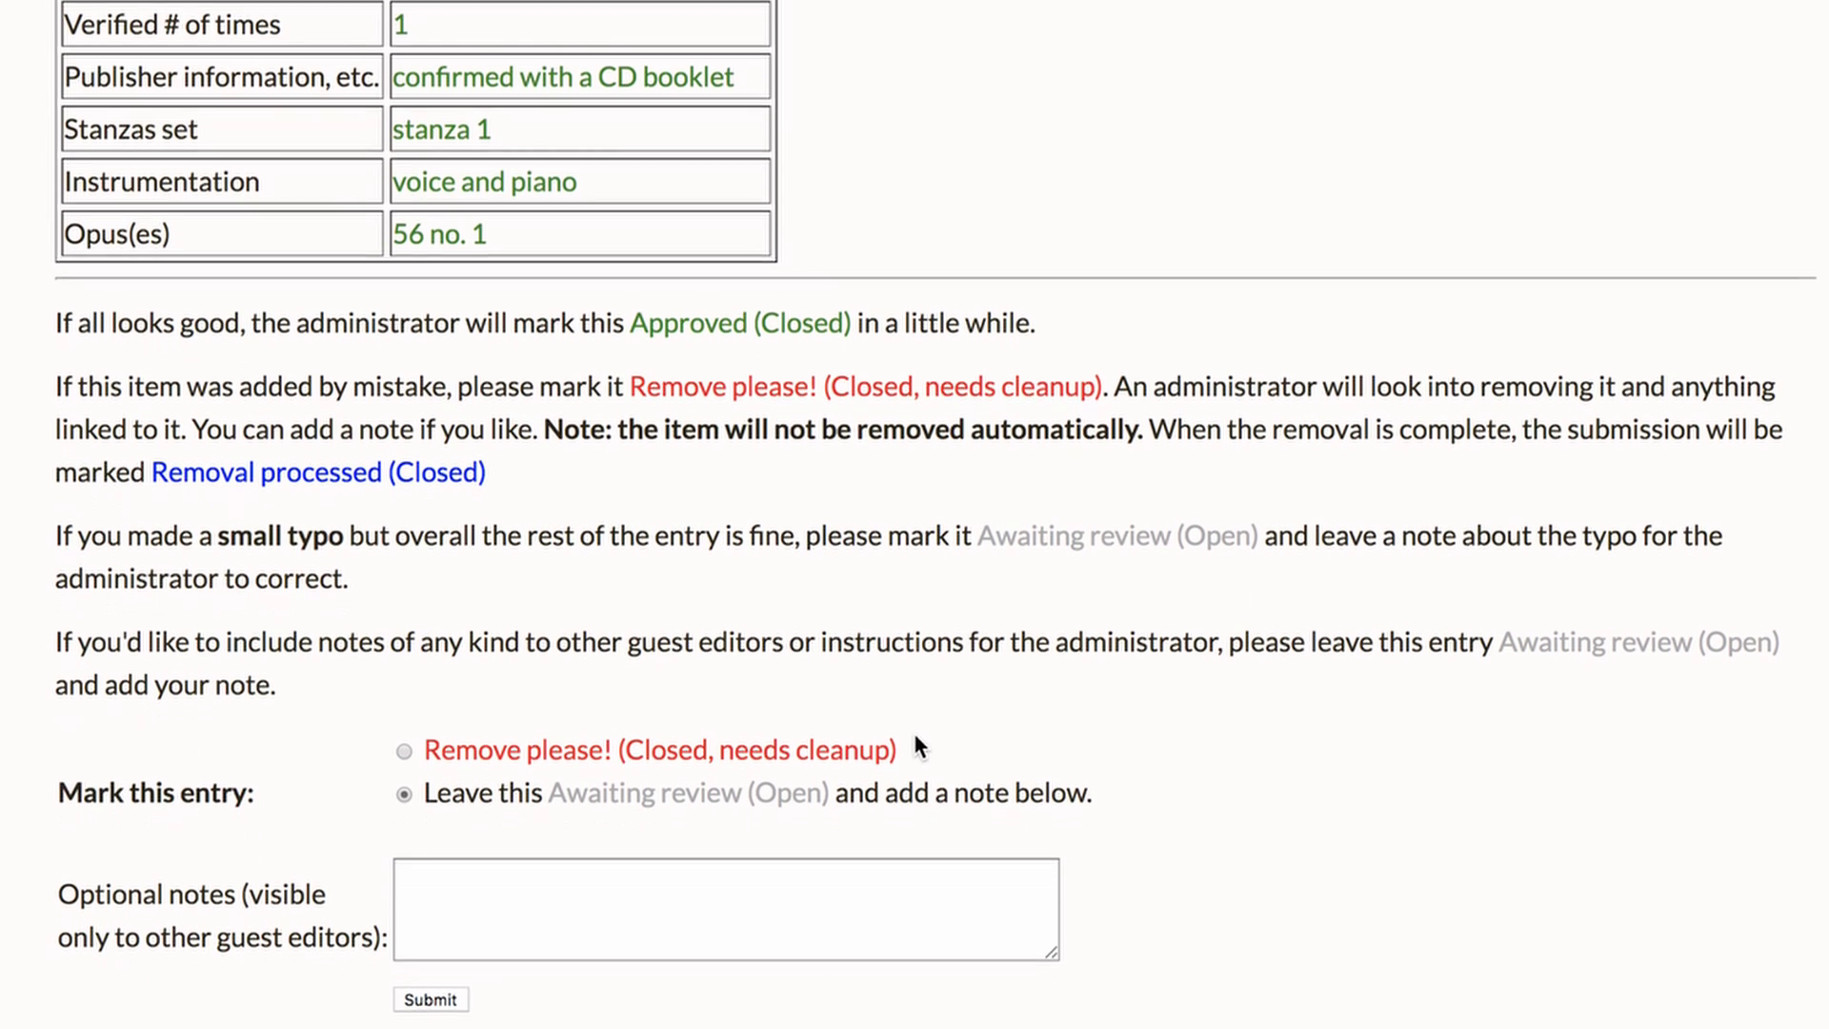